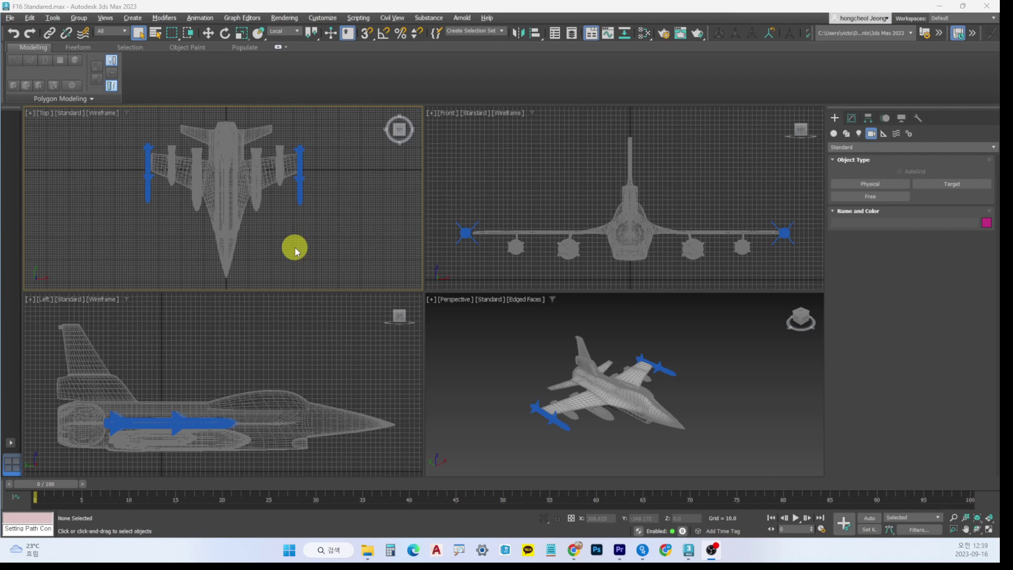
Step: Draw a closed nine-vertex line loop around the jet in the Top view as its flight path
scroll(295, 246, down, 5)
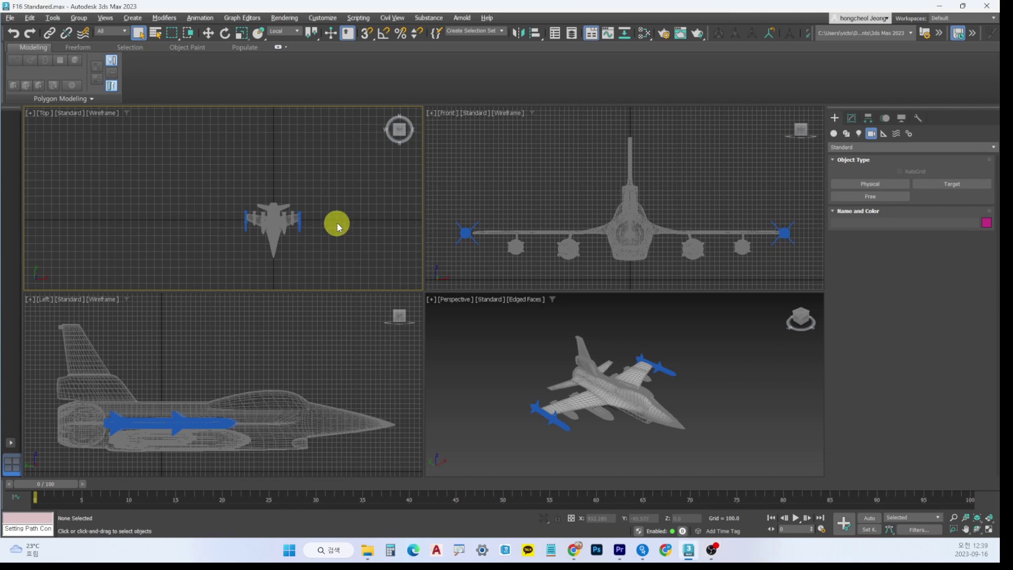
key(alt+w)
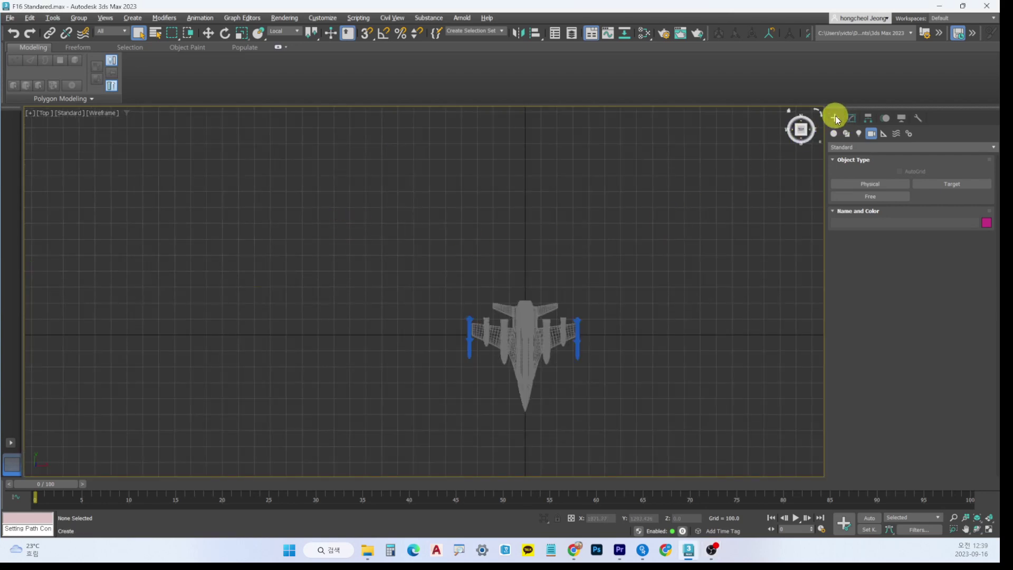
click(846, 134)
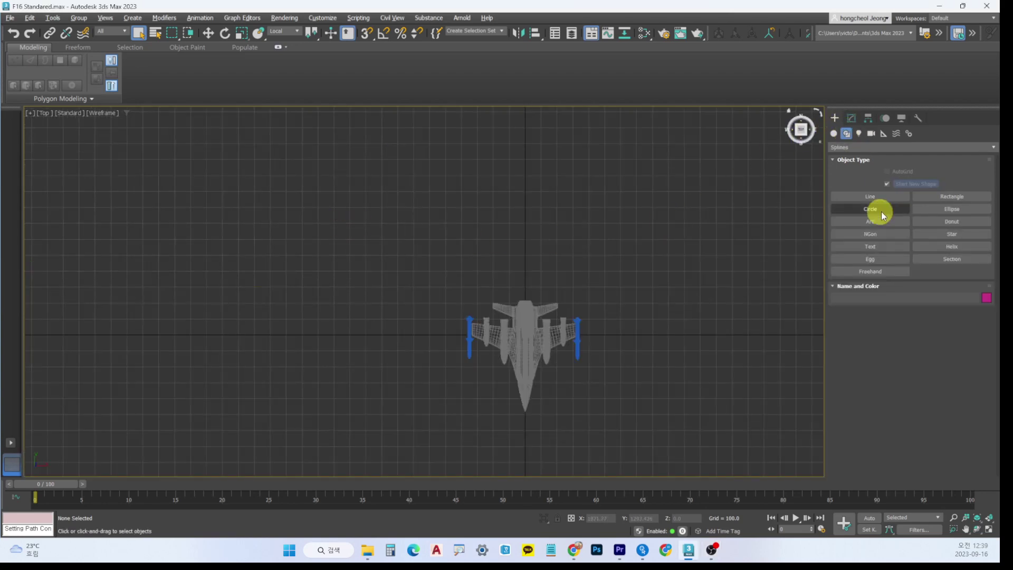
click(871, 198)
scroll(638, 242, down, 5)
middle_drag(667, 269, 598, 228)
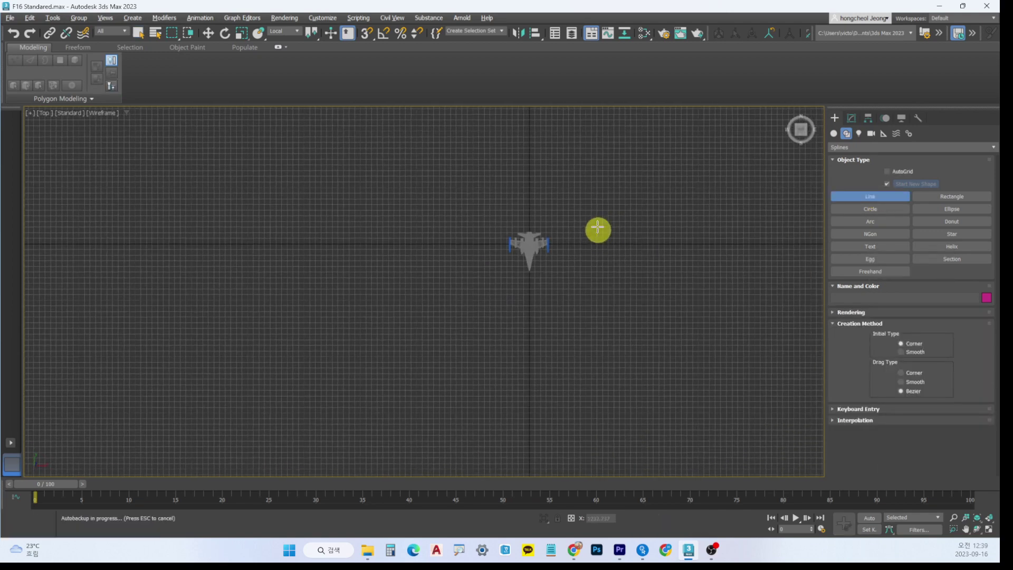
click(529, 151)
click(407, 174)
click(363, 283)
click(413, 376)
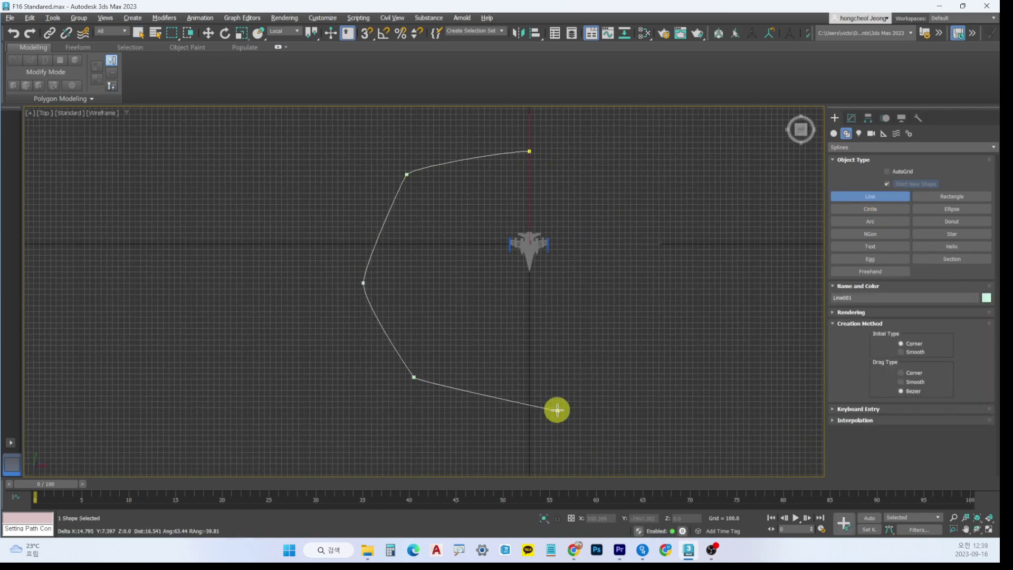
click(557, 410)
click(672, 357)
click(706, 243)
click(684, 183)
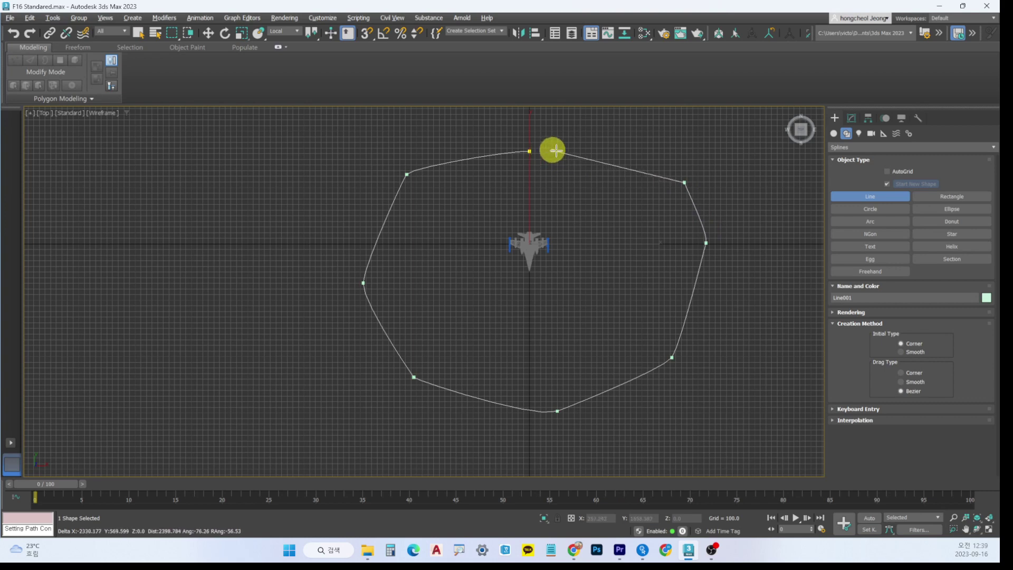
click(607, 151)
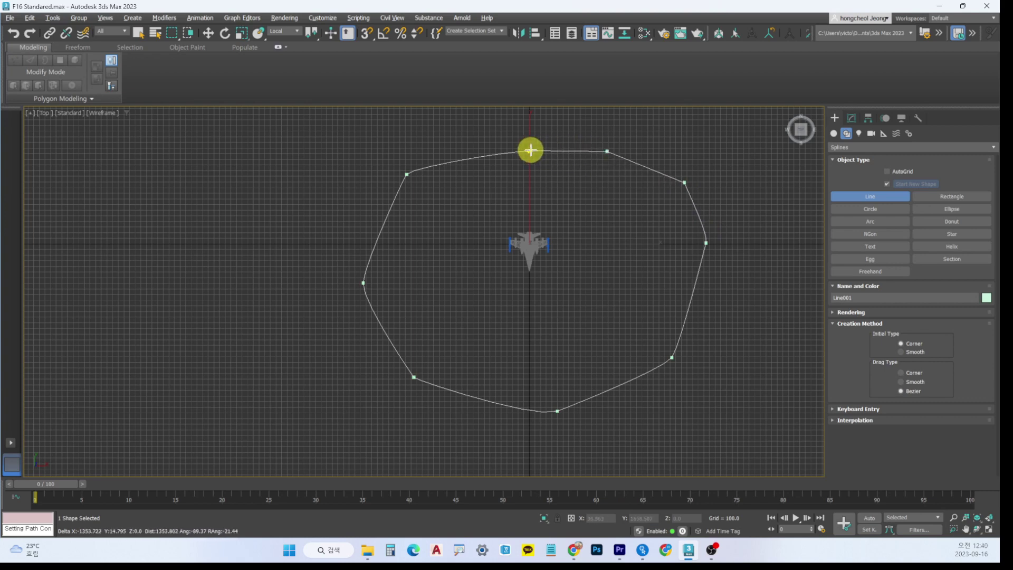
click(531, 151)
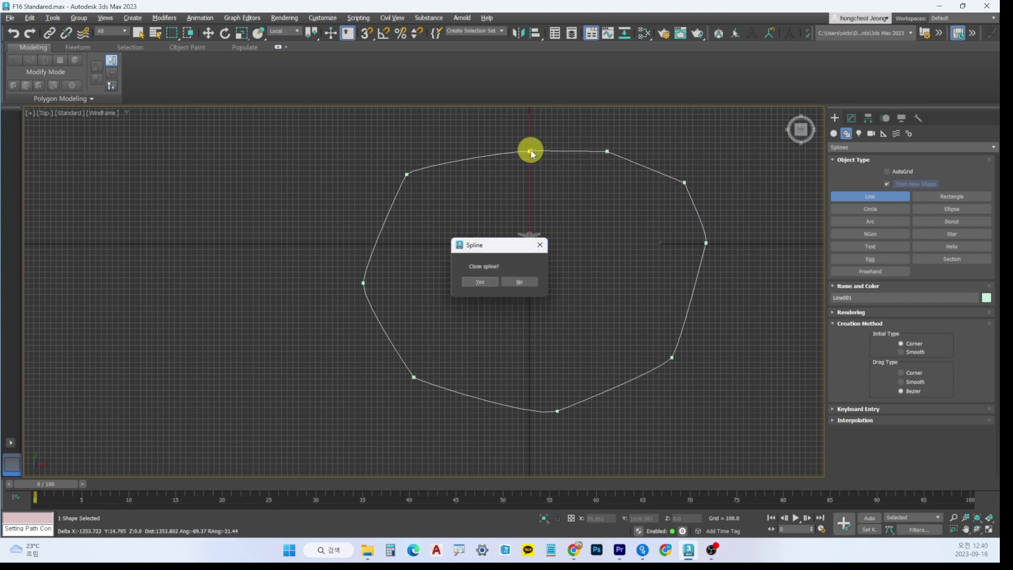
click(477, 283)
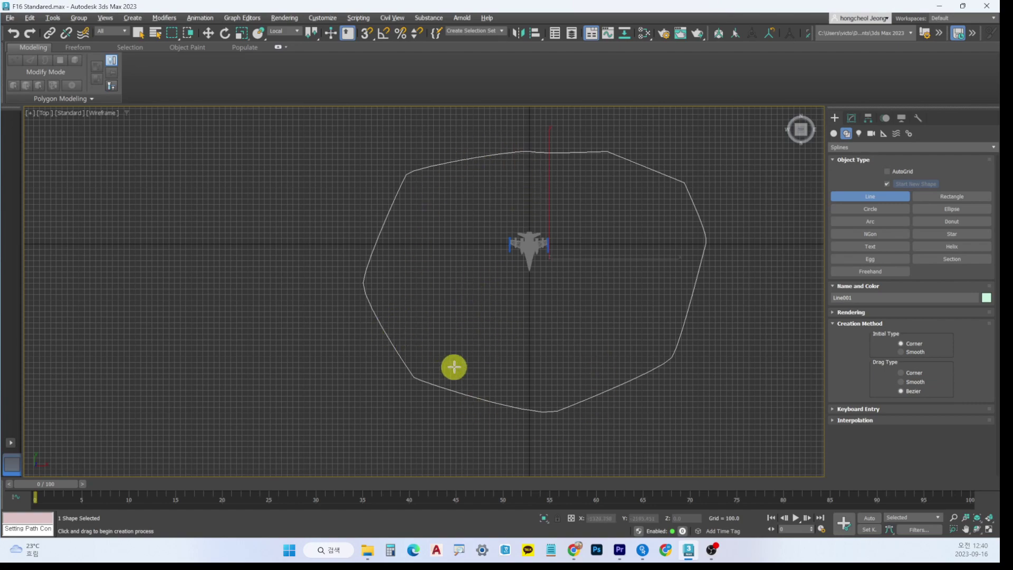
Step: Raise the path vertex ahead of the jet's nose by about 840 units on Z
alt+middle_drag(452, 364, 534, 299)
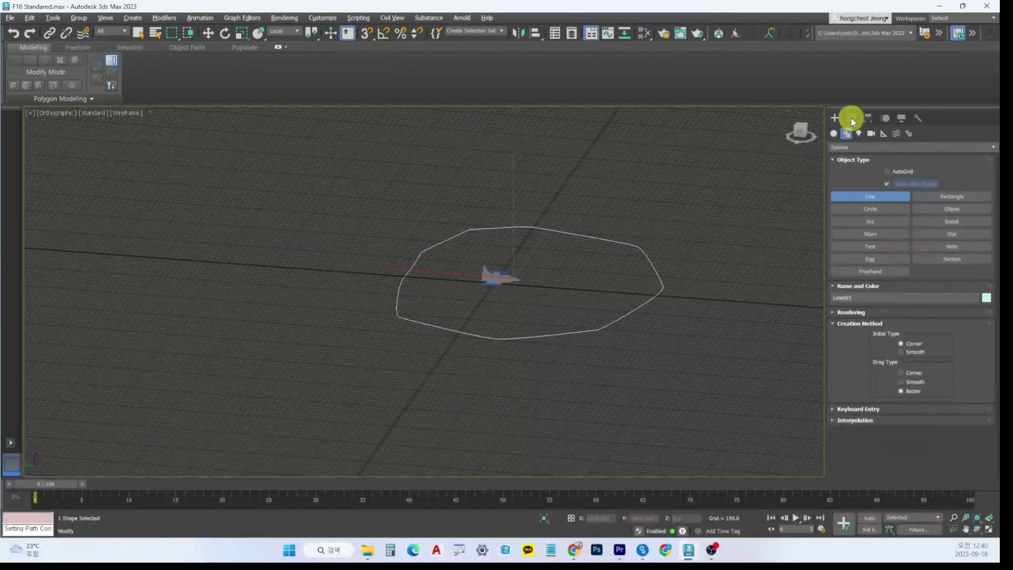
click(850, 117)
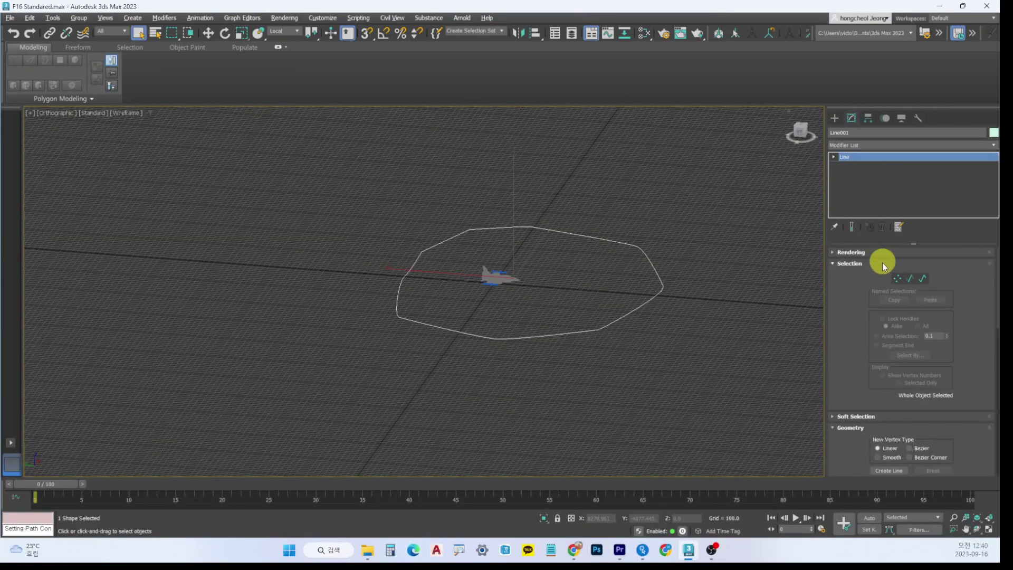
click(897, 278)
drag(693, 282, 648, 300)
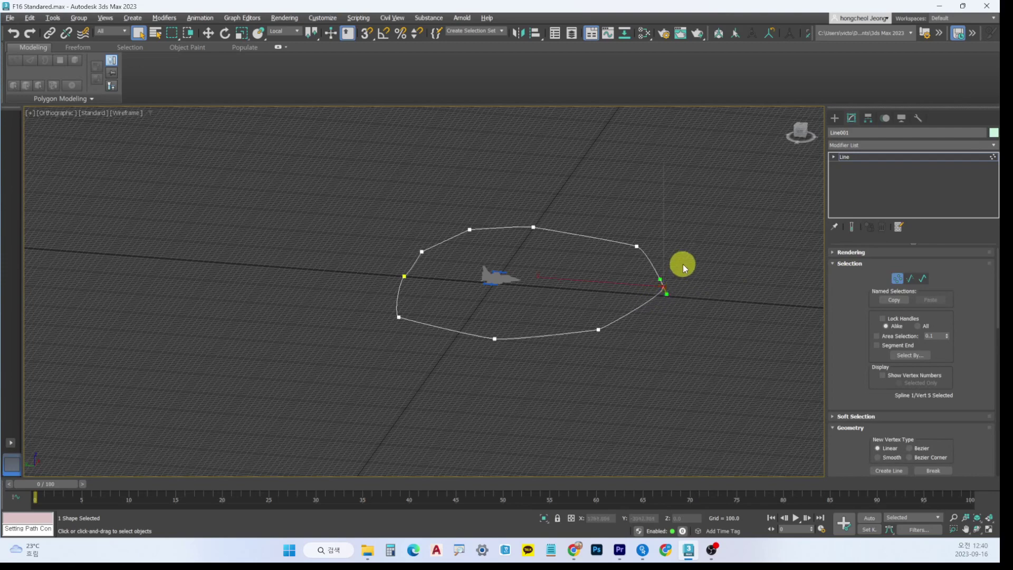
key(w)
drag(663, 197, 665, 155)
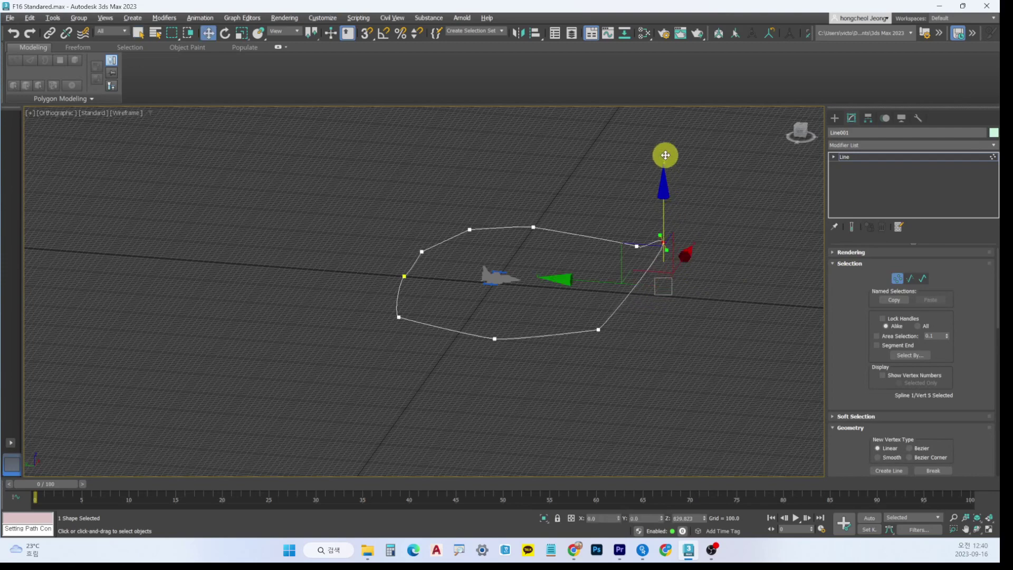
Step: Raise the path's first vertex behind the tail and lower the vertex beside the wing to about Z -604
click(404, 273)
drag(405, 273, 408, 178)
click(533, 230)
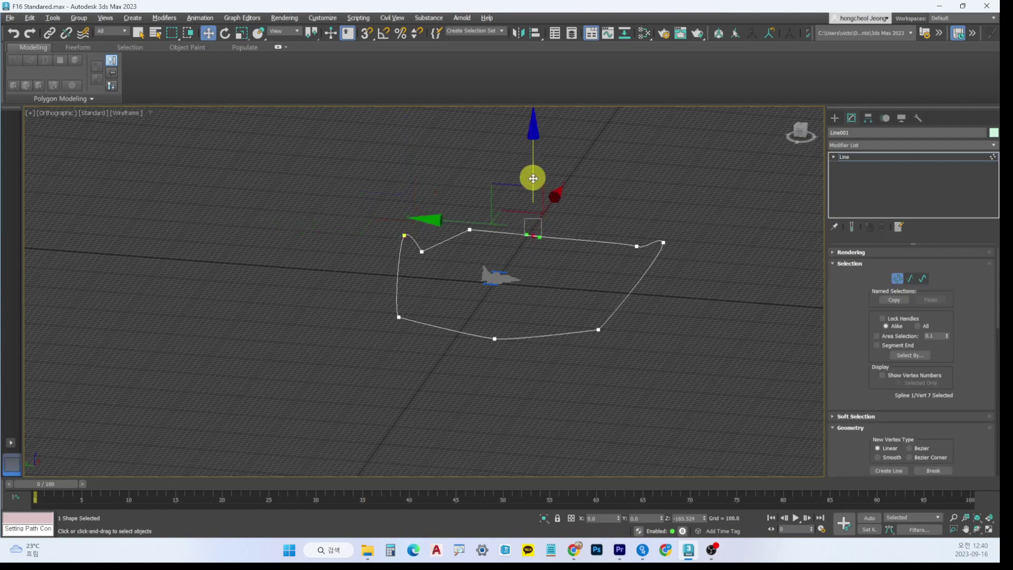
drag(533, 174, 537, 207)
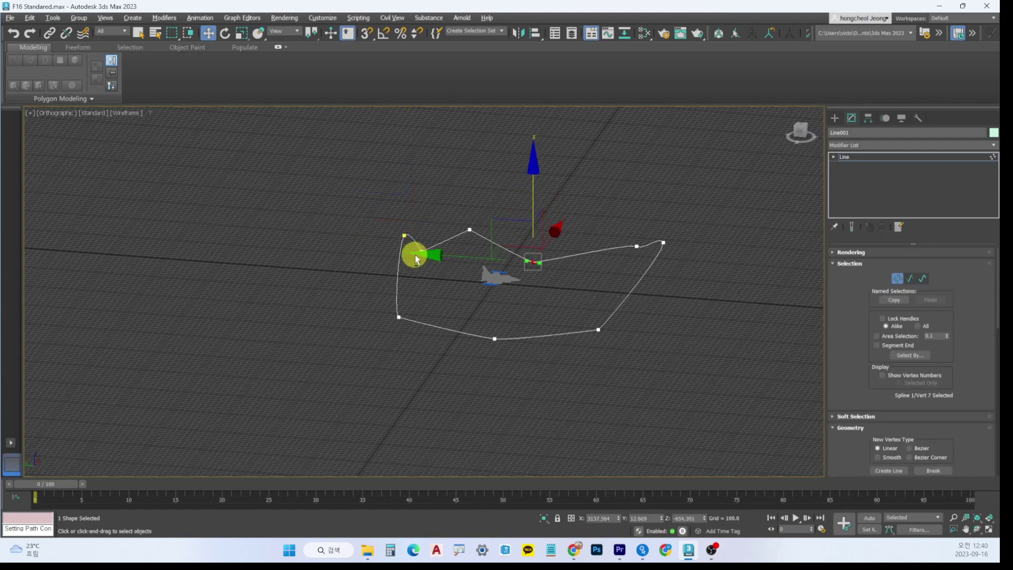
Step: Convert all nine vertices of the flight path to Smooth
alt+middle_drag(414, 251, 502, 260)
drag(663, 161, 225, 402)
scroll(530, 287, up, 2)
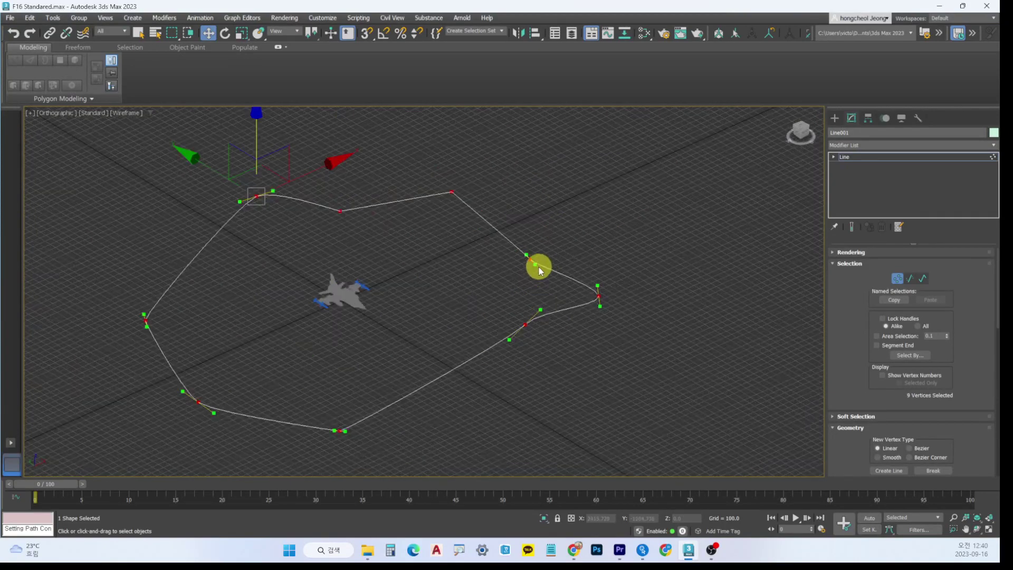
scroll(446, 189, up, 5)
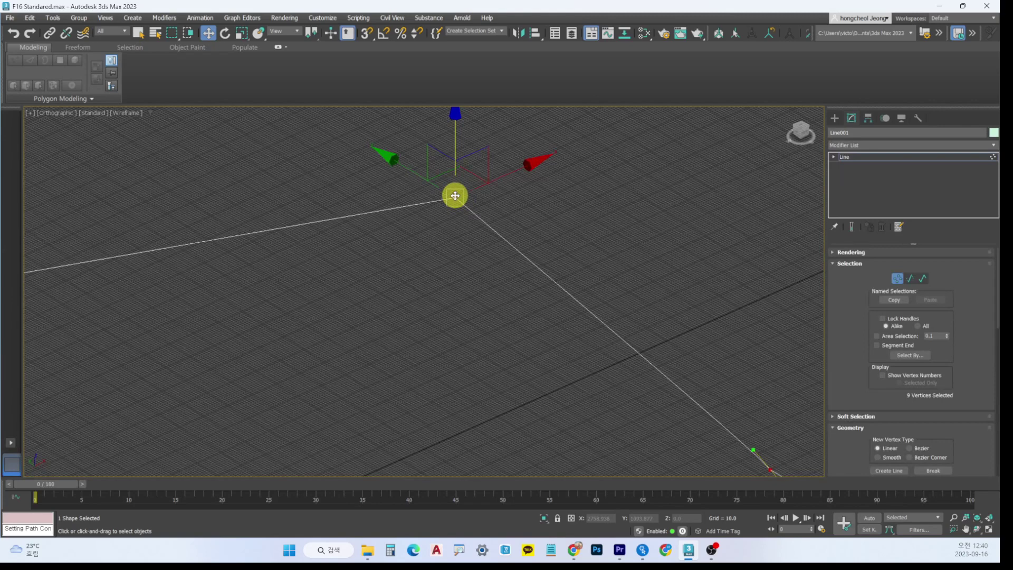
right_click(455, 195)
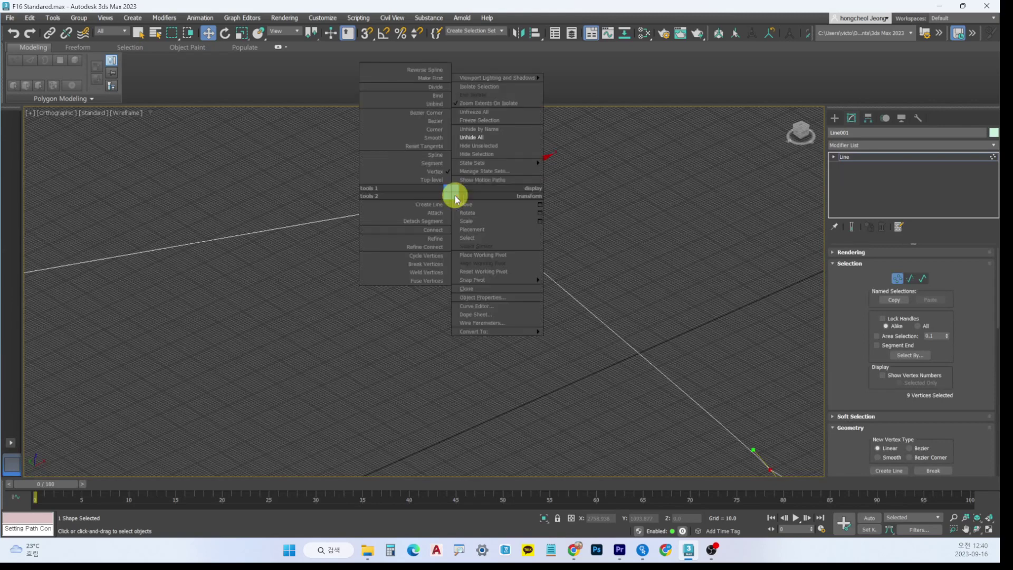
click(432, 137)
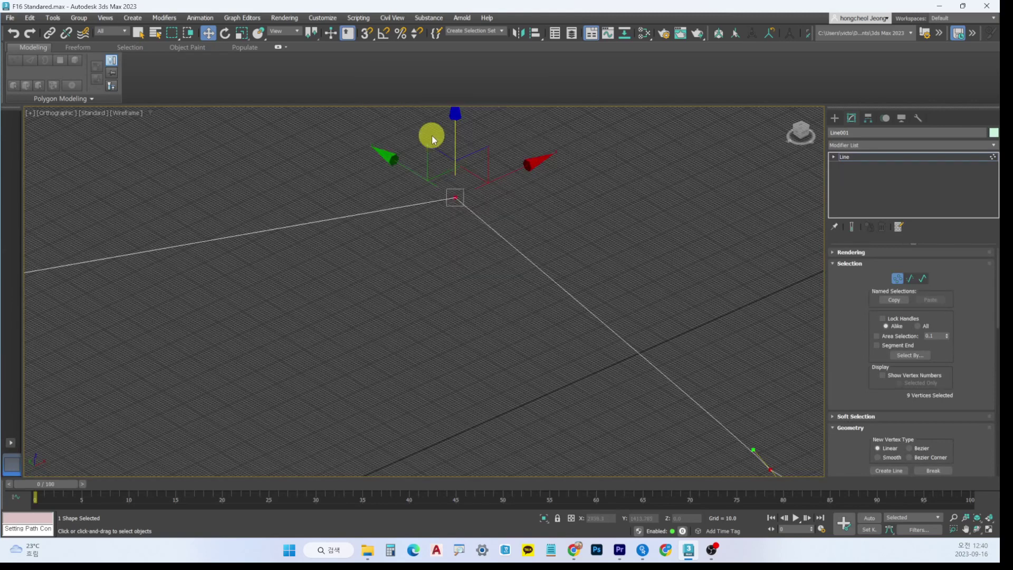
right_click(452, 194)
click(431, 140)
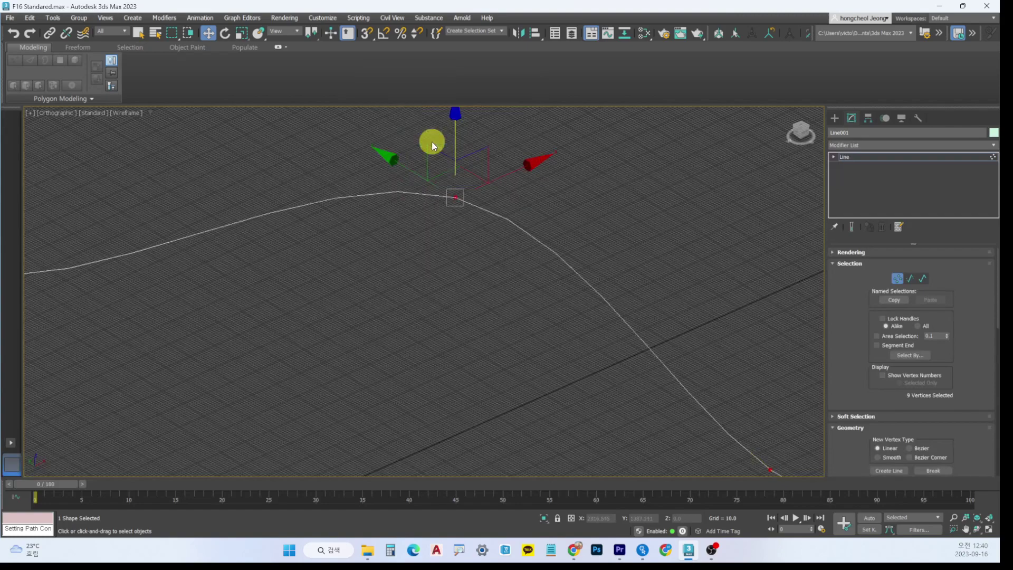
scroll(475, 277, down, 5)
alt+middle_drag(477, 289, 543, 343)
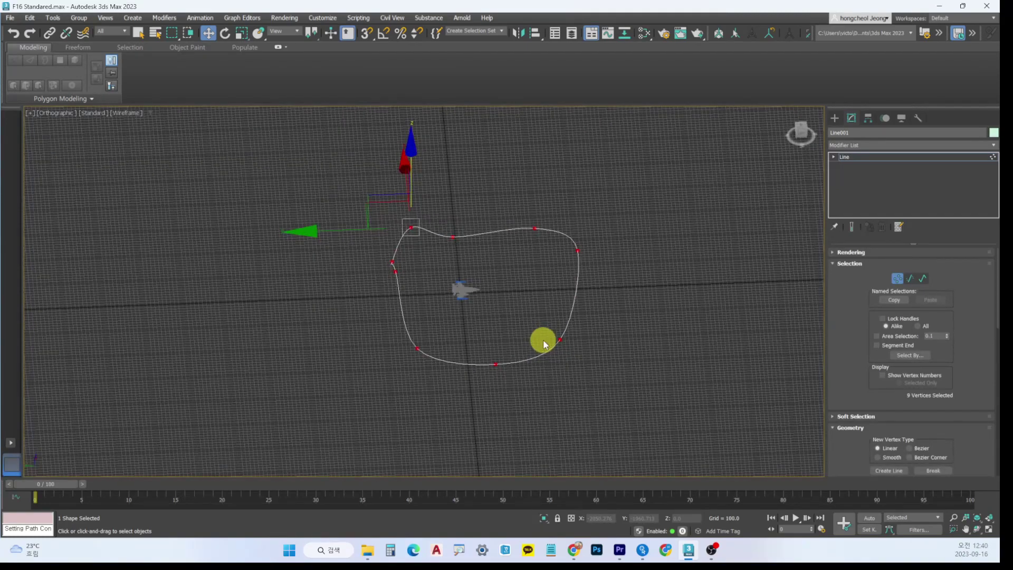
scroll(464, 304, up, 6)
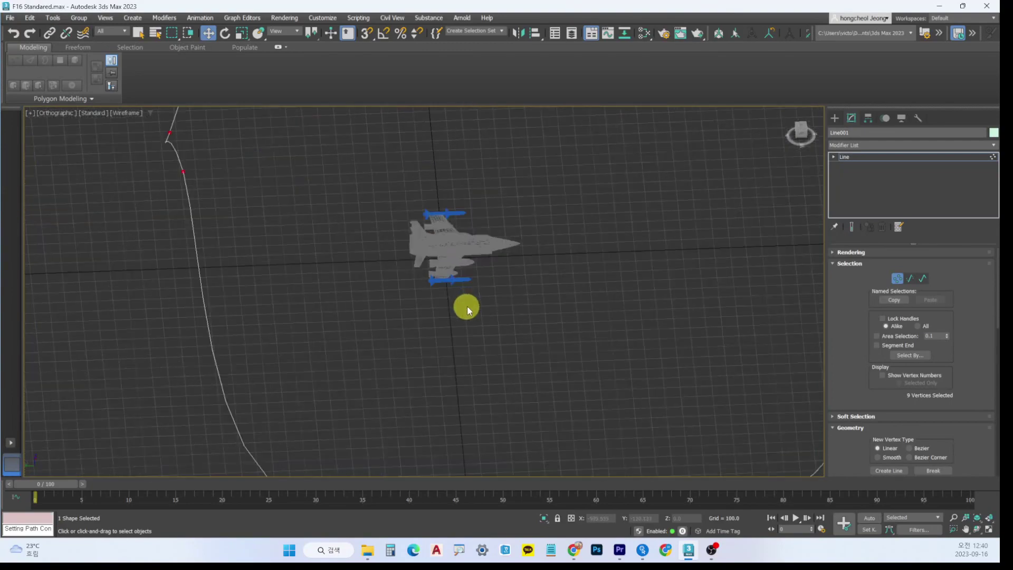
scroll(507, 264, down, 3)
click(498, 268)
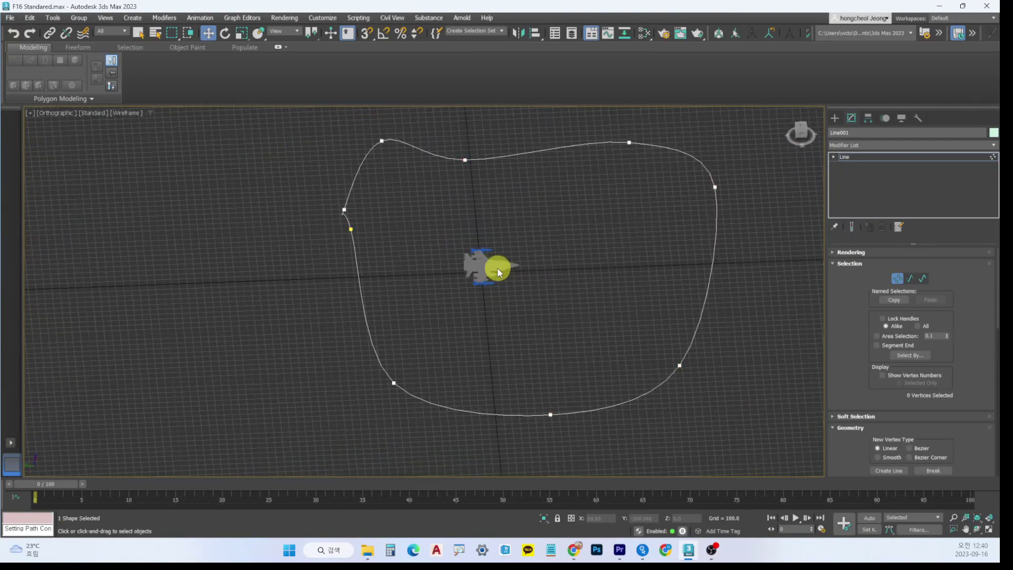
click(202, 19)
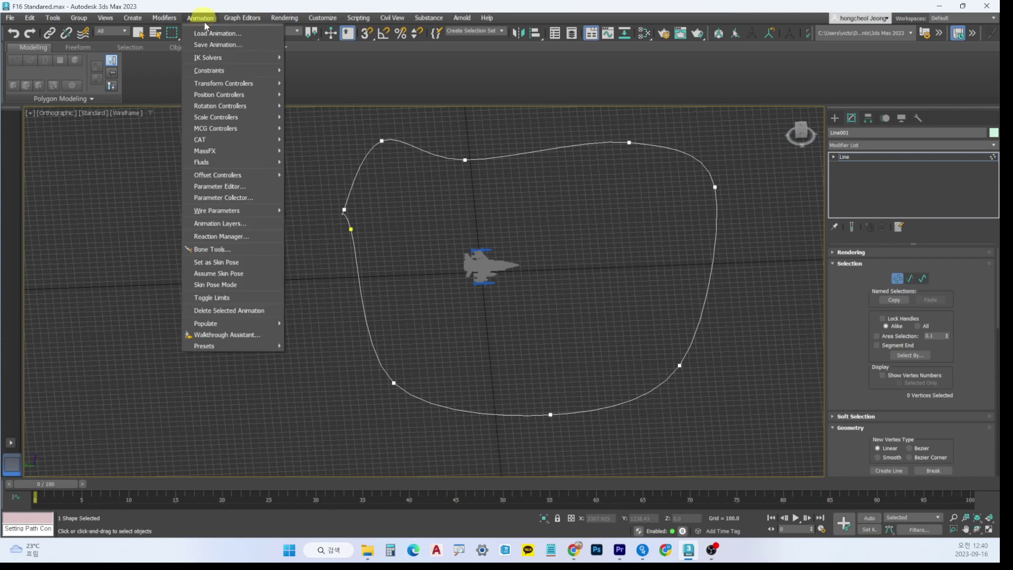
mouse_move(227, 75)
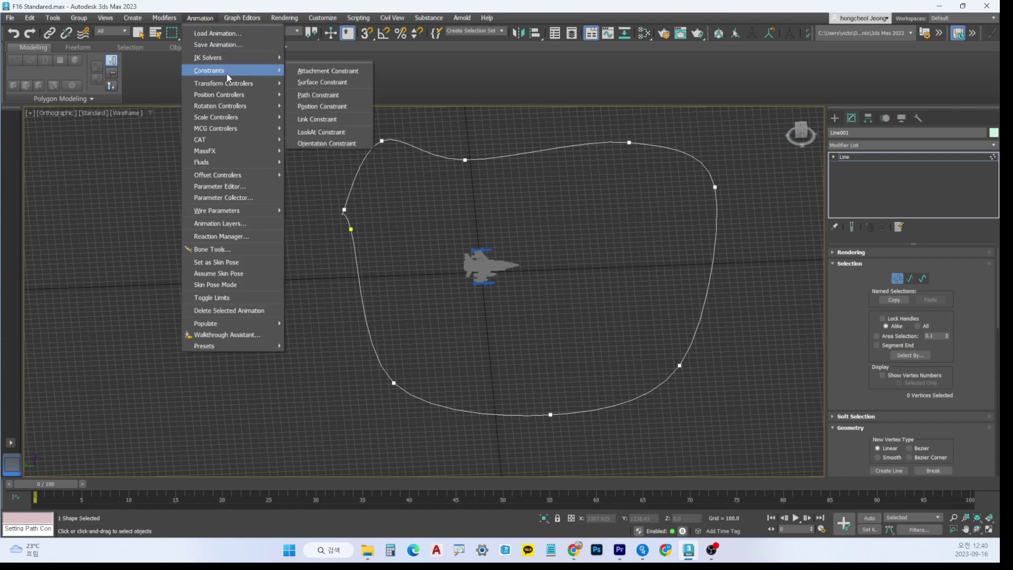
click(313, 97)
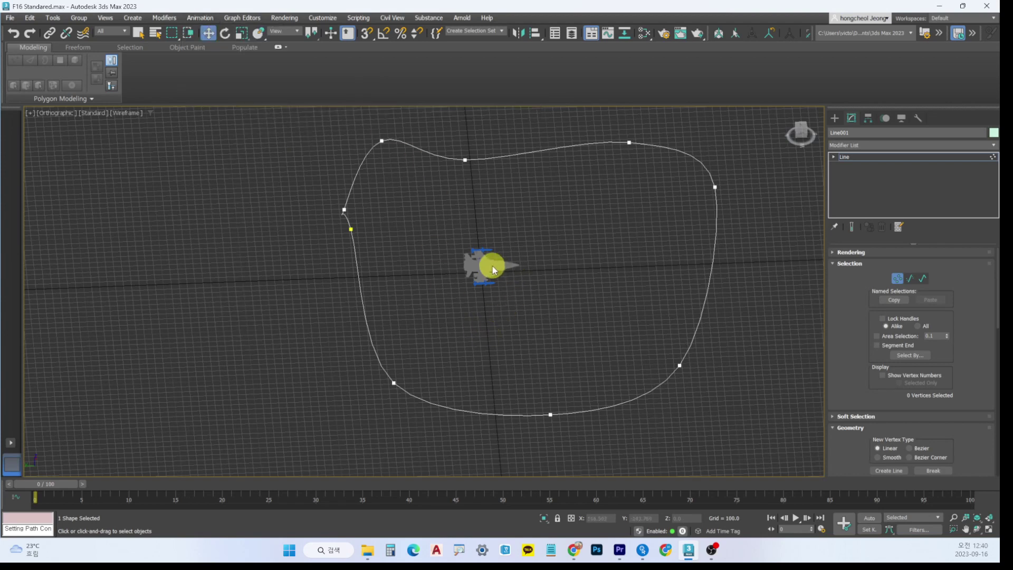
Step: Create two Dummy helpers in the Top view, one at each wingtip missile
scroll(492, 268, up, 5)
click(834, 118)
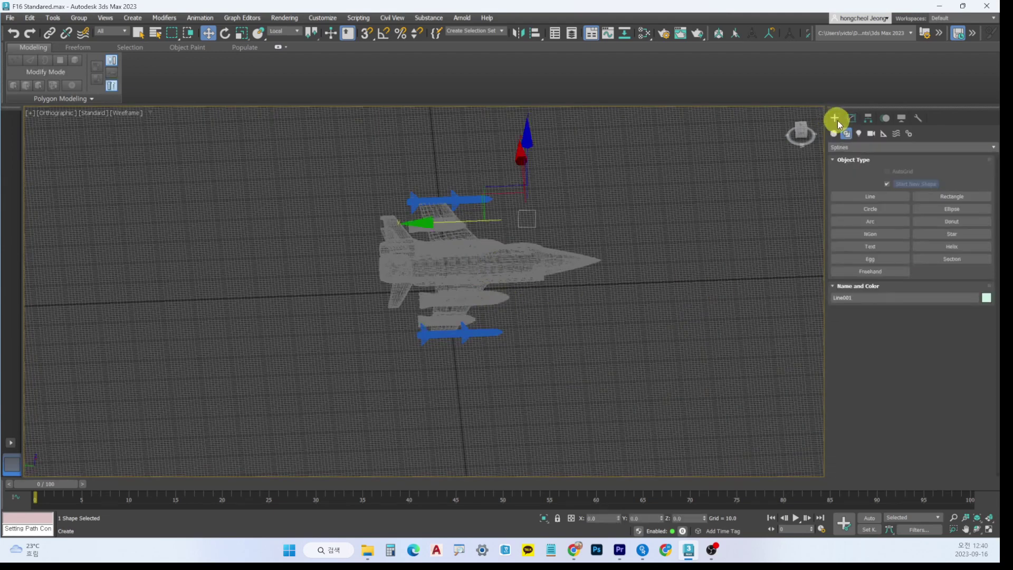
click(884, 134)
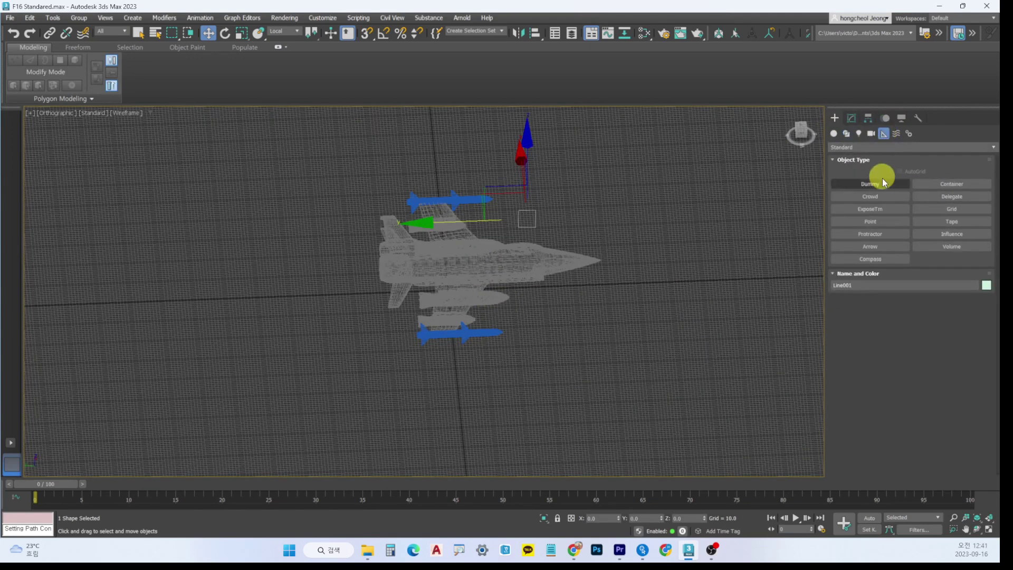
click(849, 184)
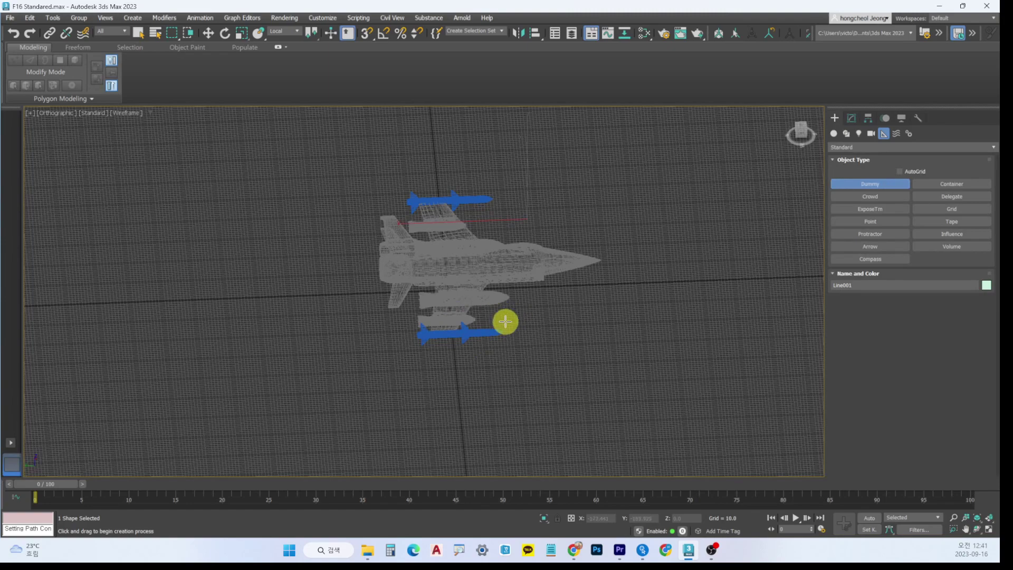
key(t)
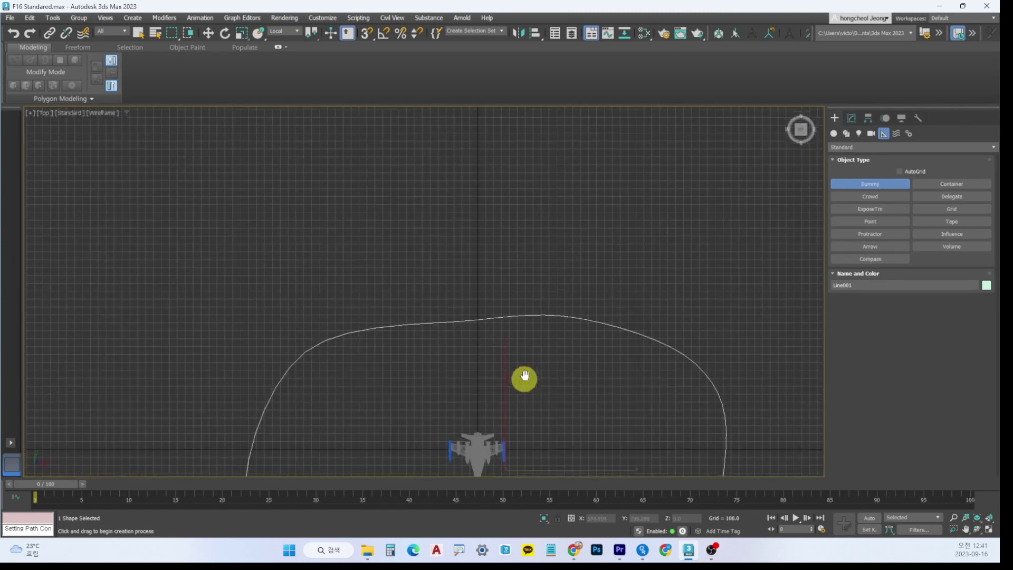
middle_drag(563, 227, 569, 213)
drag(355, 353, 378, 366)
drag(755, 337, 772, 362)
Step: Move both dummy helpers up about 74 units on Z to the height of the wingtip missiles
alt+middle_drag(380, 340, 416, 309)
key(w)
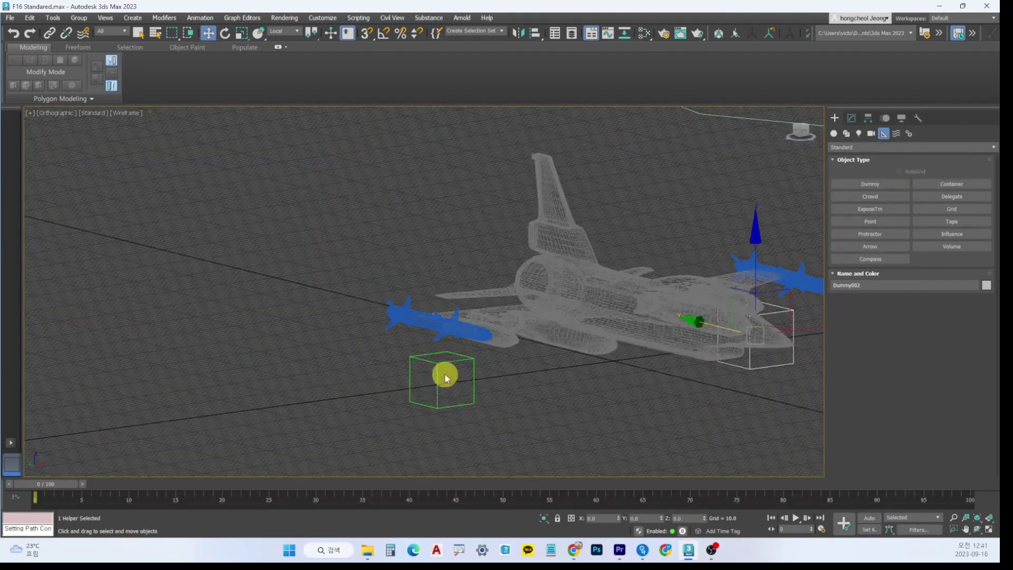
click(445, 374)
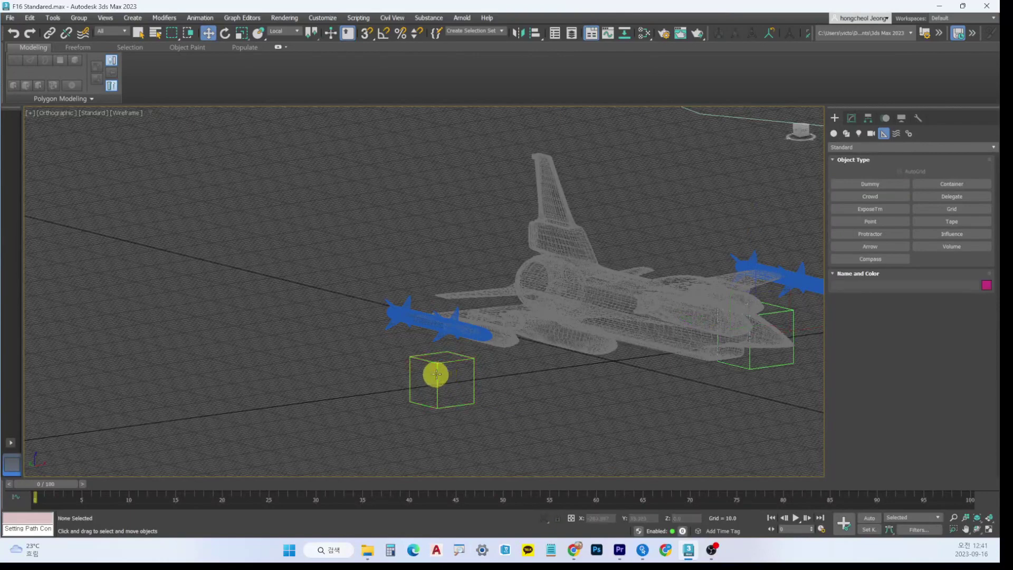
ctrl+click(753, 369)
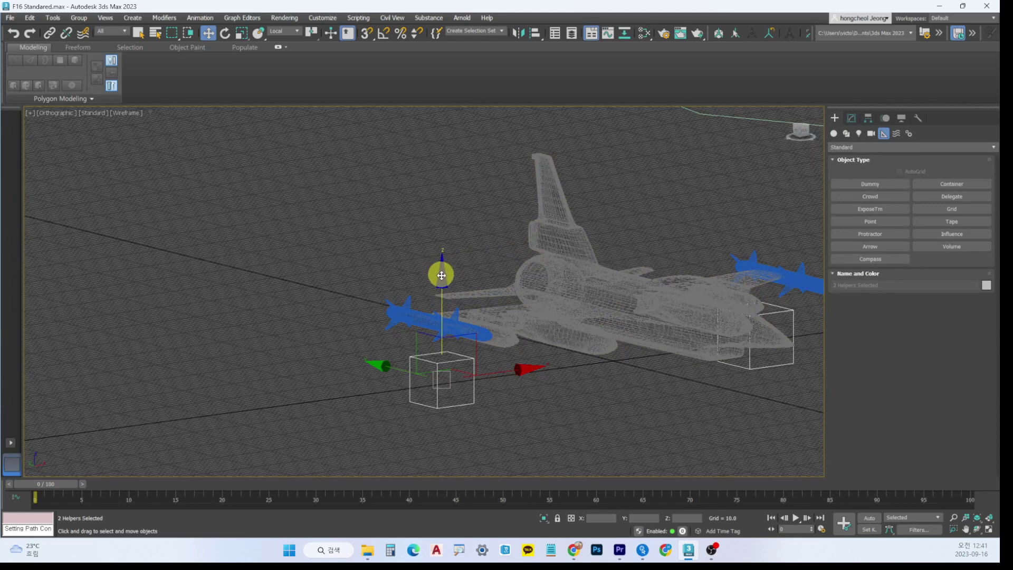
drag(442, 275, 446, 228)
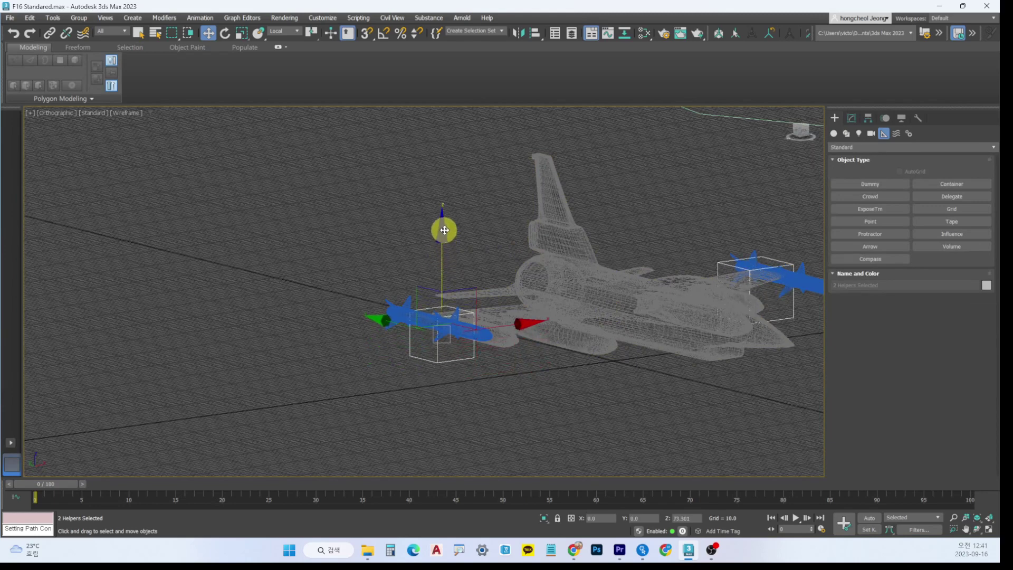
scroll(501, 378, up, 3)
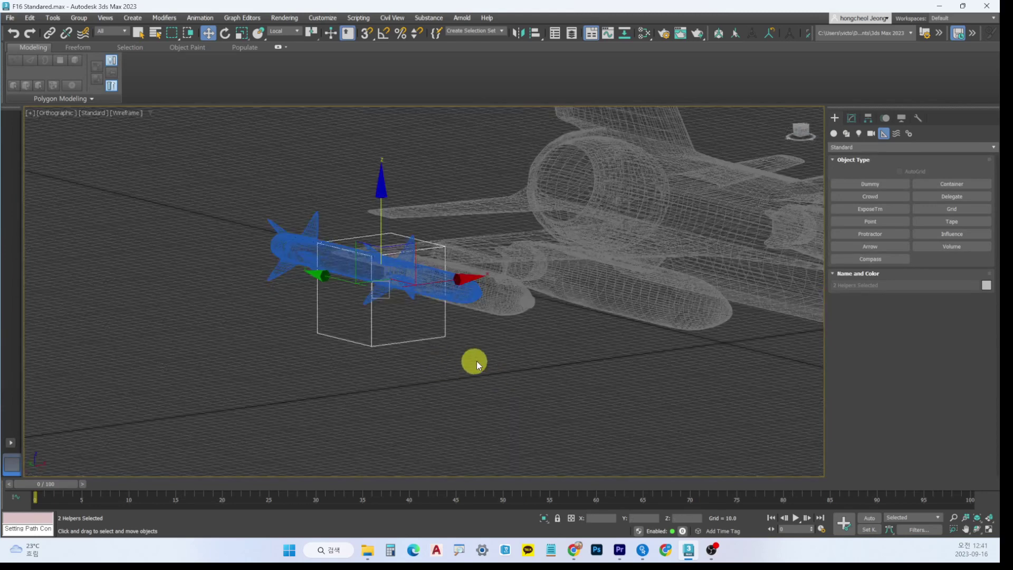
Step: Link both selected dummy helpers to the F16 body as their parent
click(50, 34)
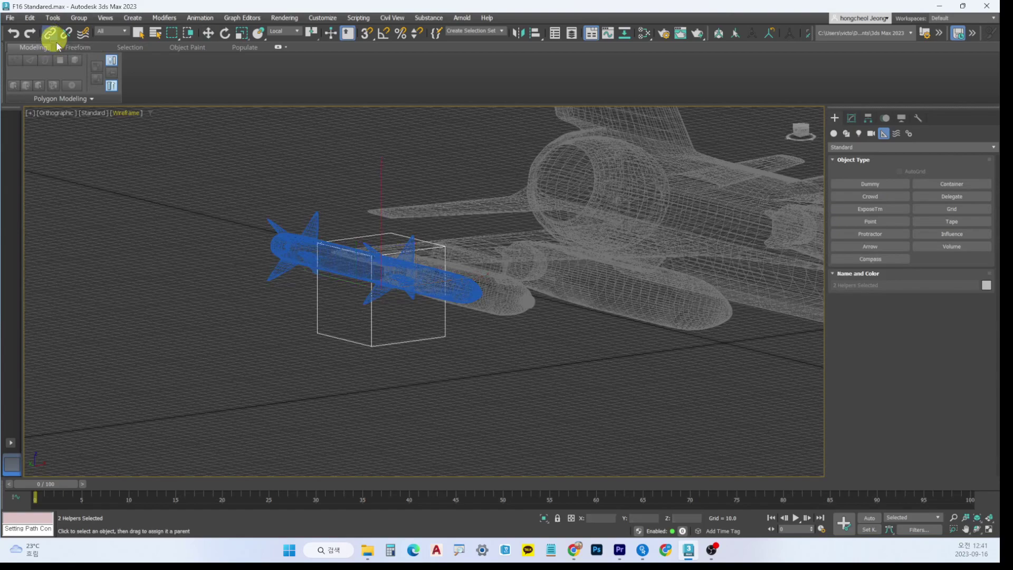
drag(424, 354, 526, 376)
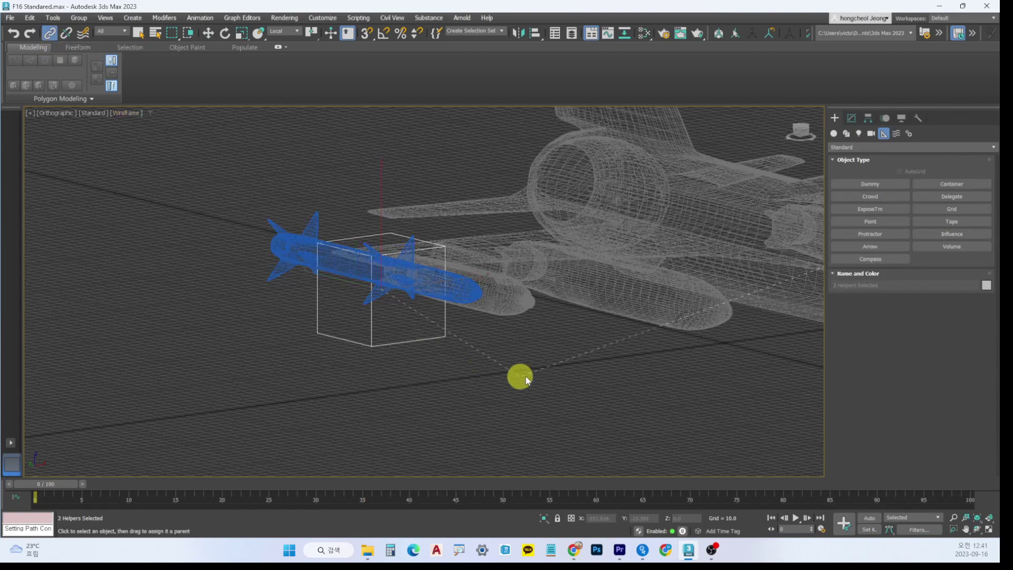
drag(613, 303, 636, 287)
scroll(650, 343, down, 4)
scroll(622, 403, down, 6)
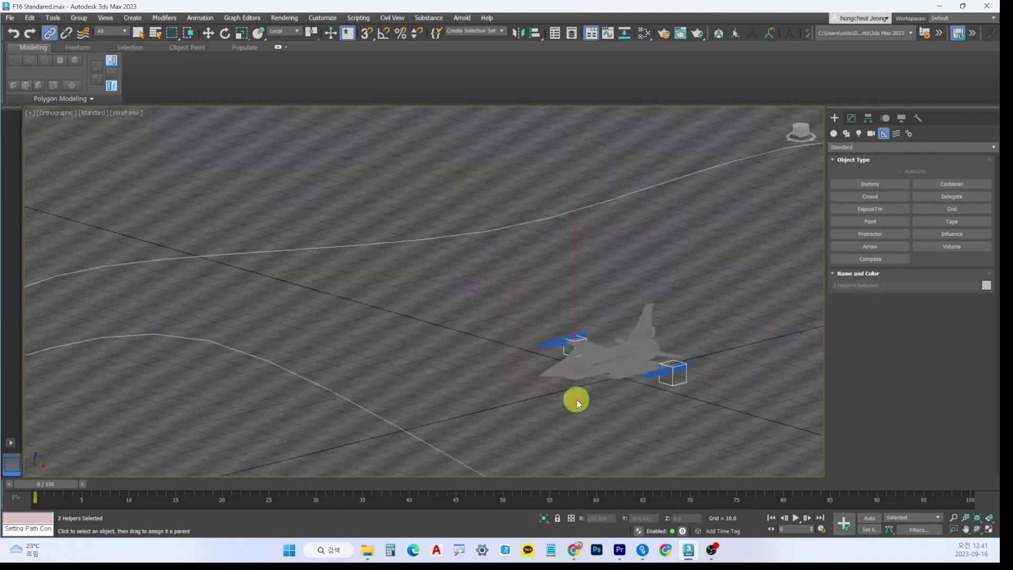
click(577, 400)
Step: Shift the F16 a short distance along its local Y axis to test that the linked dummies follow
click(578, 376)
key(w)
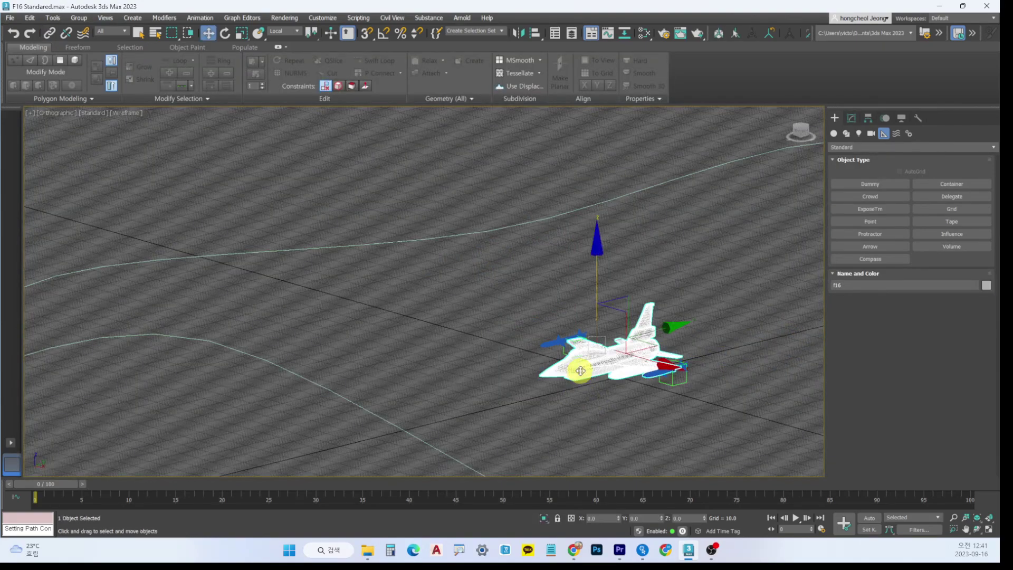
drag(674, 328, 698, 308)
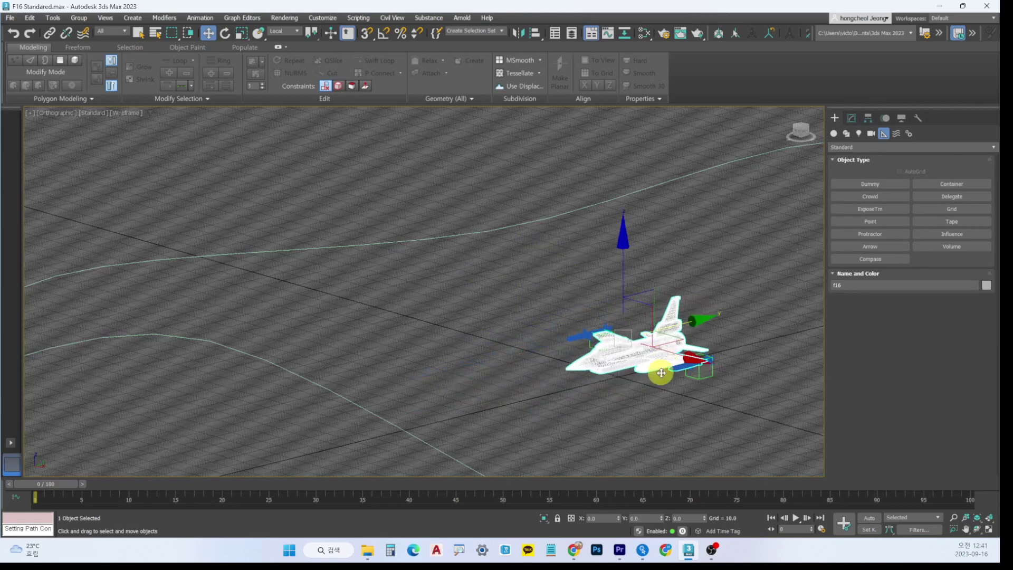
Step: Try to add a Link Constraint from the first wingtip missile to Dummy001 while its existing f16 link remains
scroll(575, 344, up, 5)
click(588, 315)
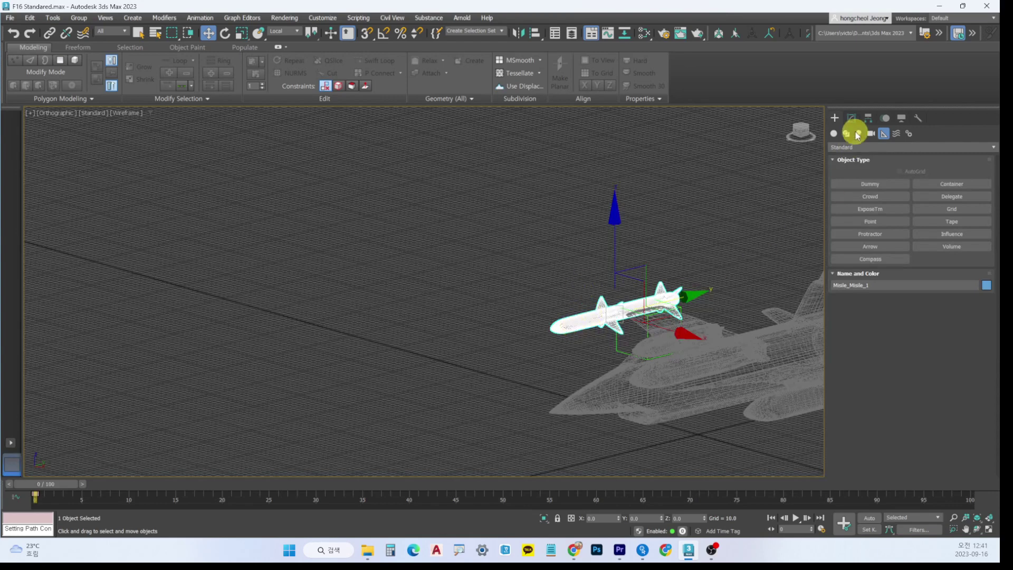
click(882, 119)
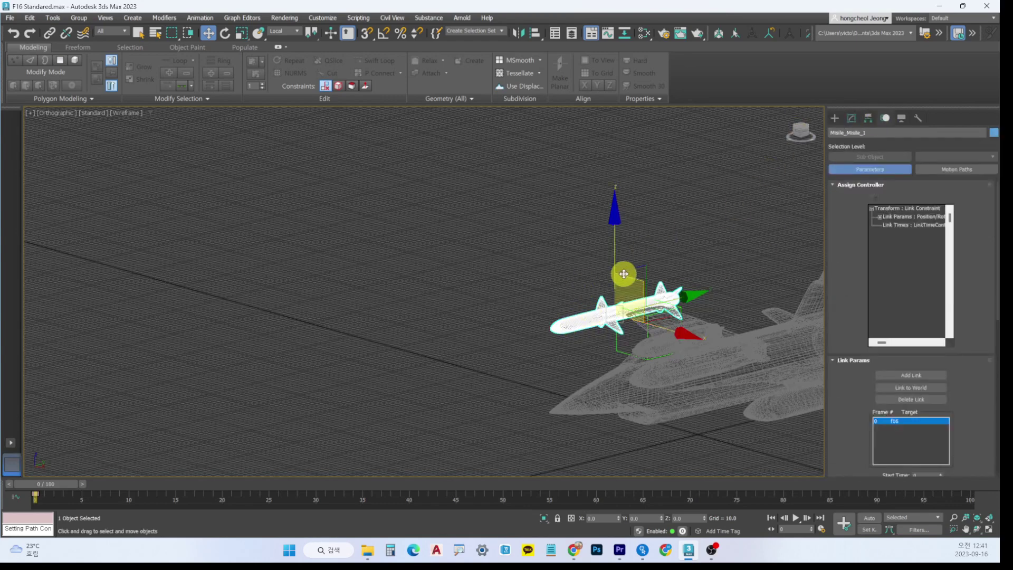
click(200, 19)
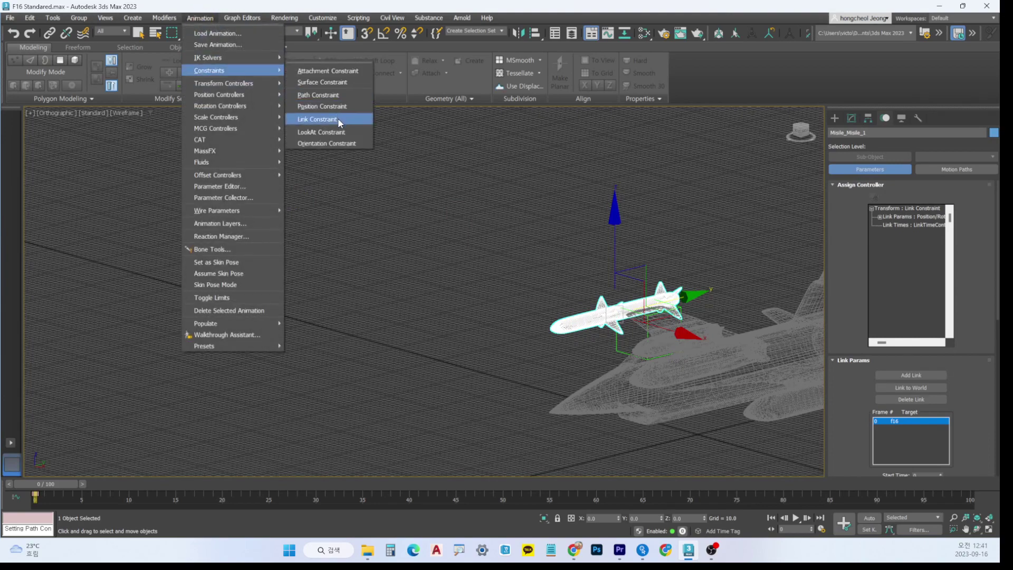
click(337, 119)
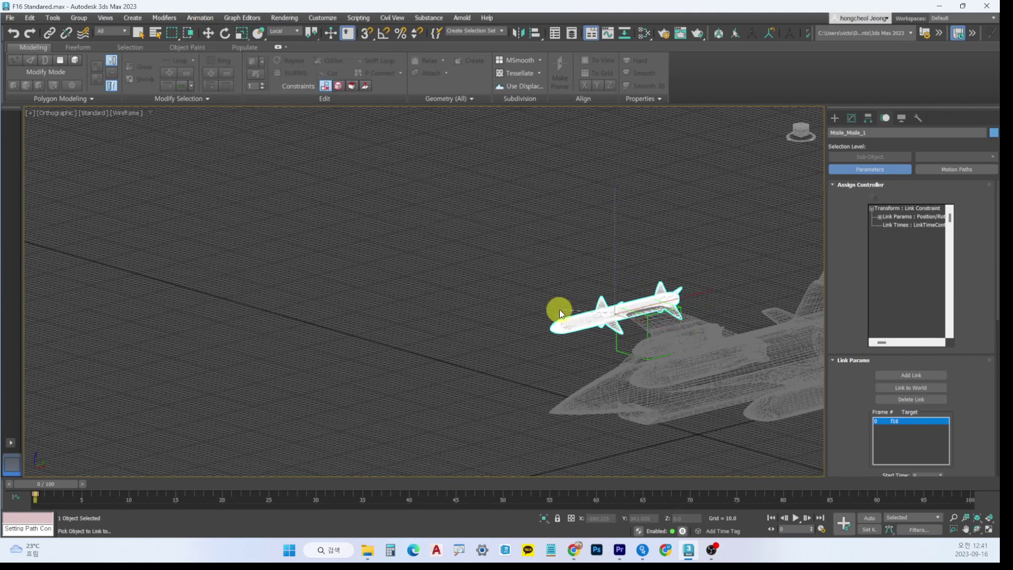
click(619, 350)
alt+middle_drag(656, 353, 527, 331)
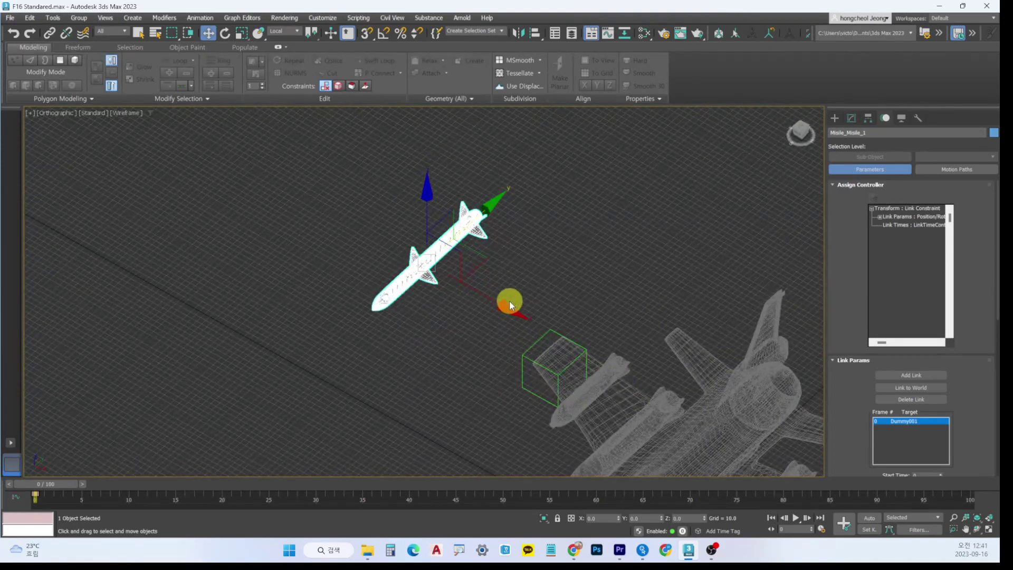
key(ctrl+z)
Step: Delete the f16 target from the Link Constraints of both wingtip missiles
middle_drag(619, 384, 492, 211)
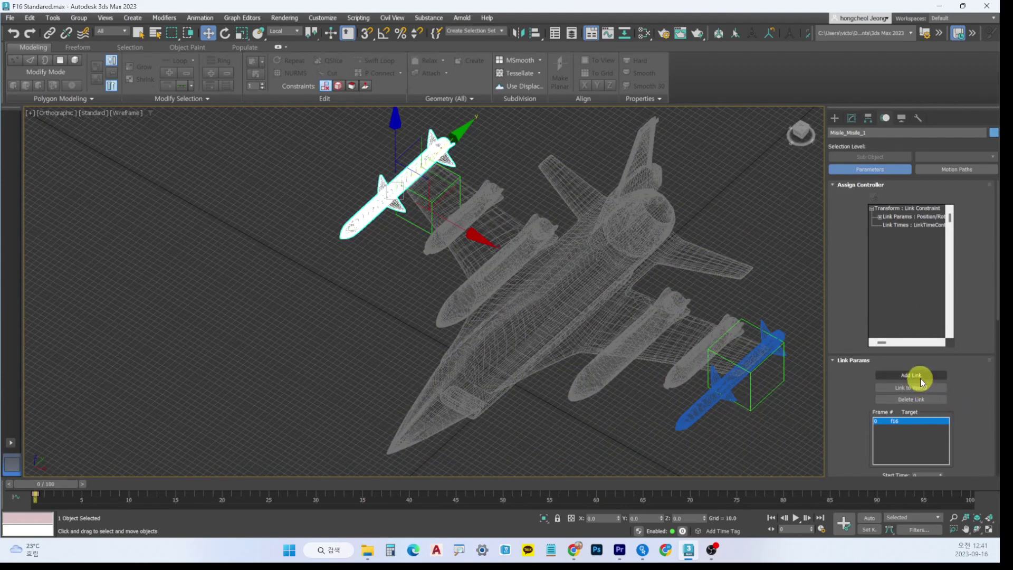
click(713, 403)
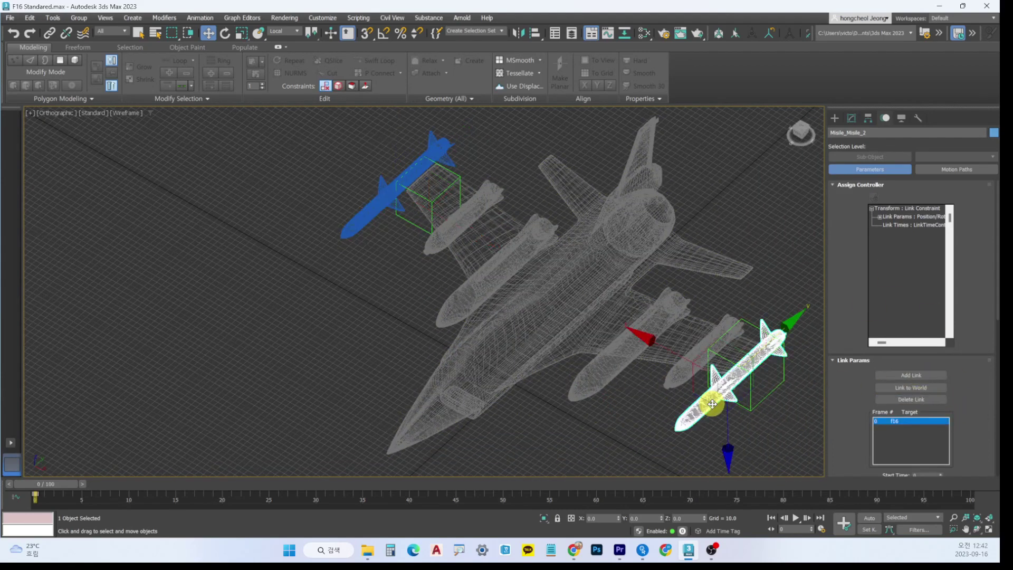
click(911, 400)
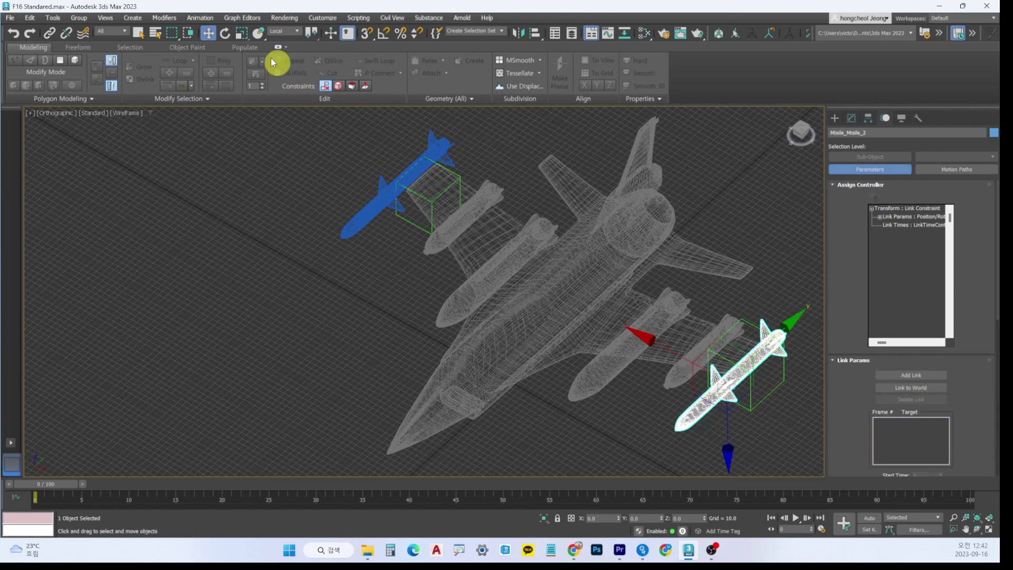
Step: Apply a Link Constraint to the second wingtip missile with Dummy002 as its target
click(199, 18)
mouse_move(224, 71)
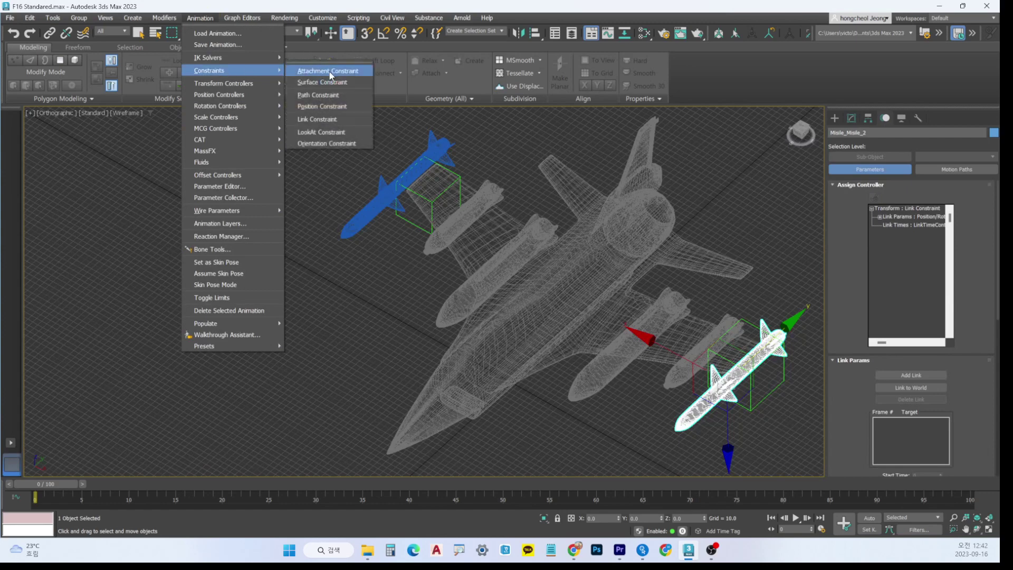
click(345, 121)
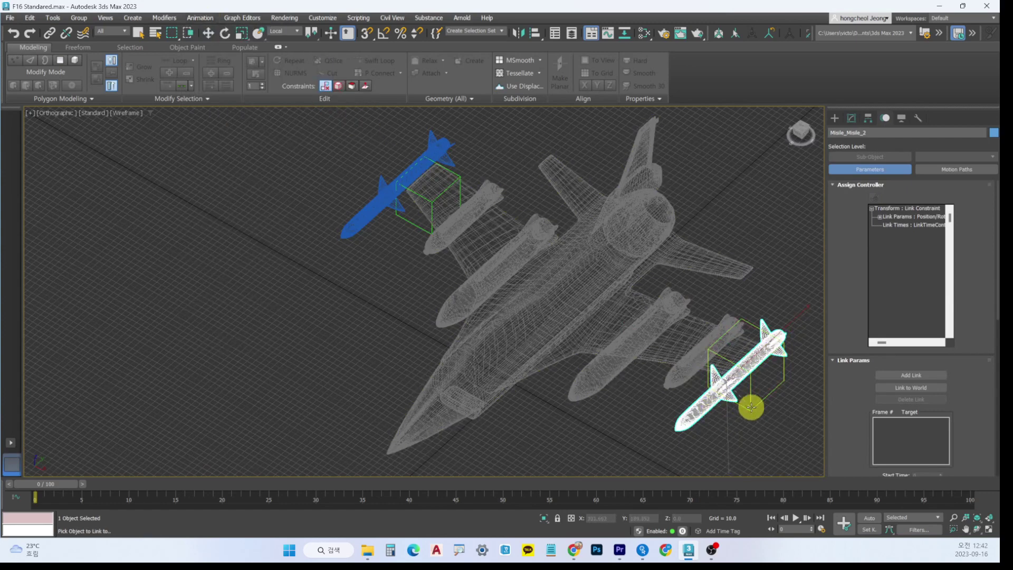
click(750, 407)
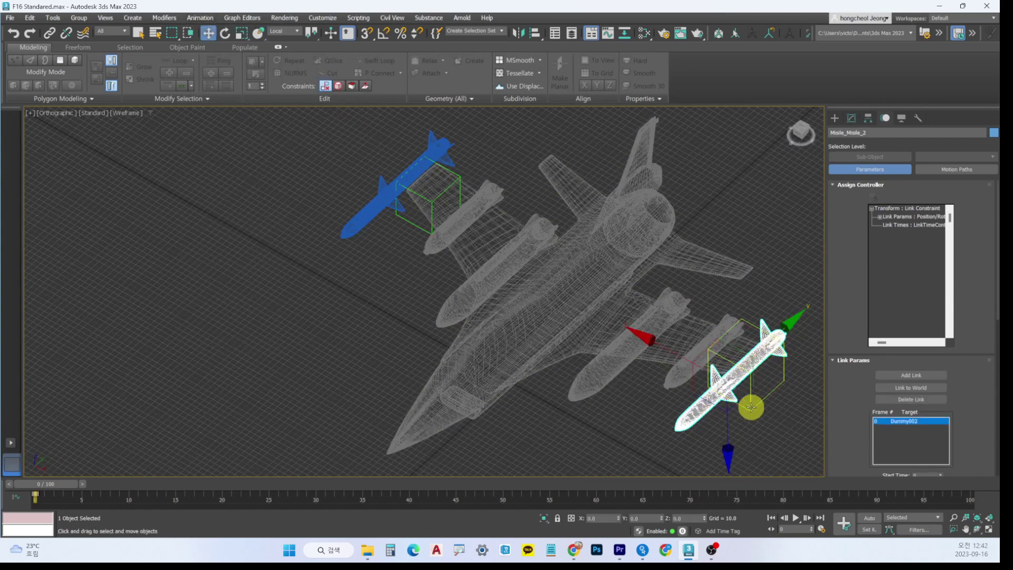
Step: Apply a Link Constraint to the first wingtip missile with Dummy001 as its target
click(372, 209)
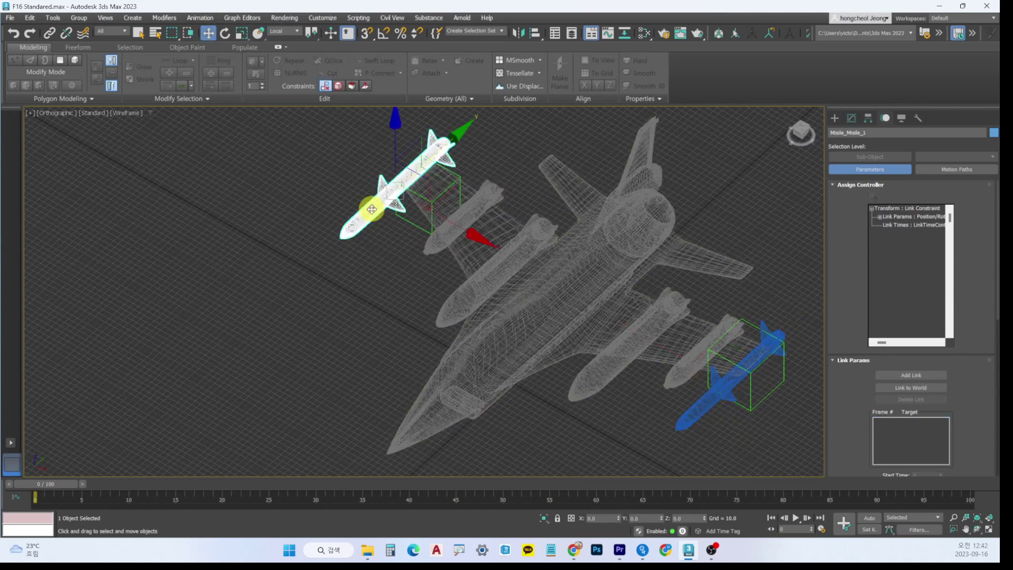
click(192, 20)
mouse_move(227, 70)
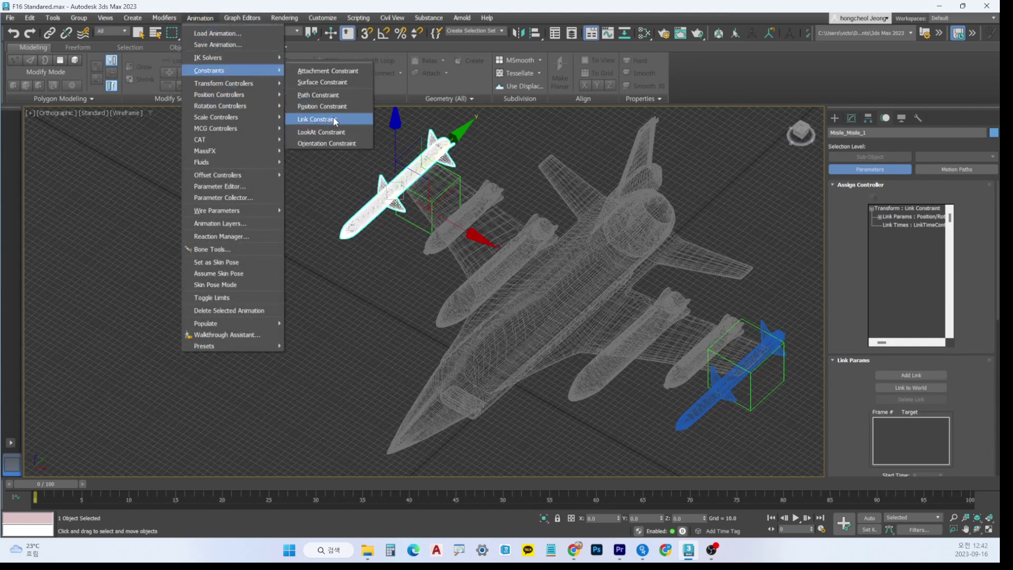
click(333, 120)
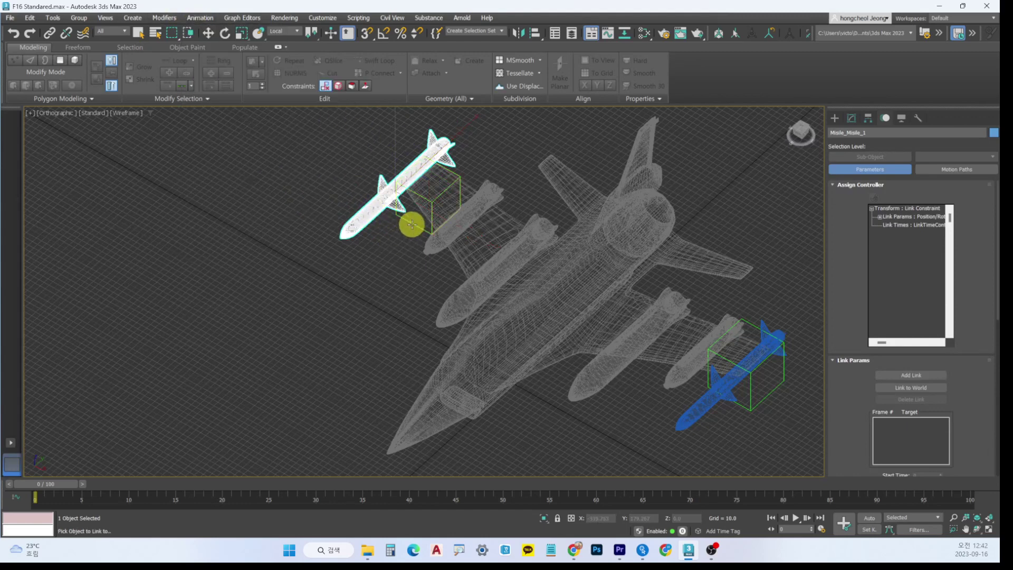
click(411, 224)
scroll(394, 310, down, 3)
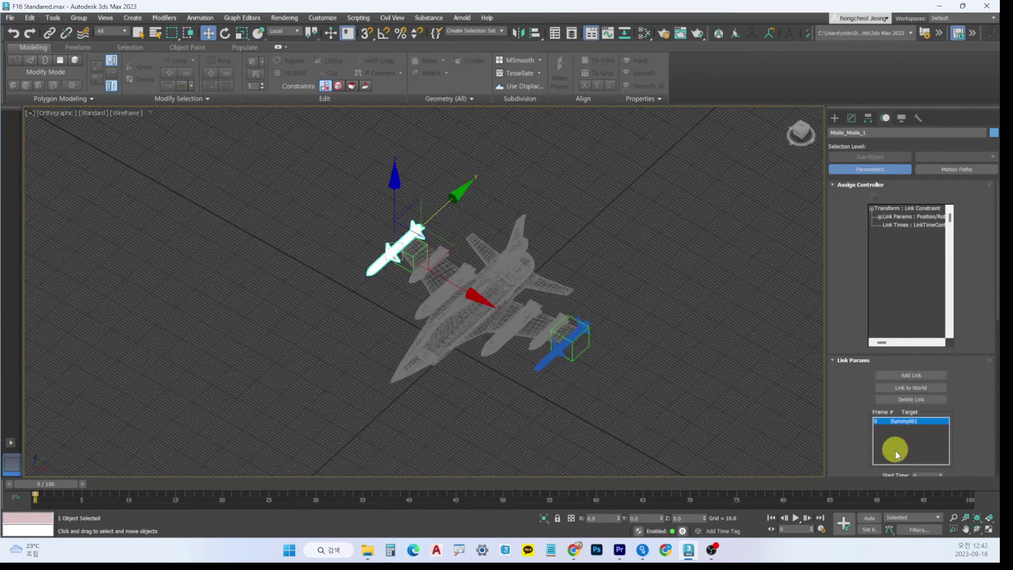
Step: Check the Link Params target assigned to each wingtip missile
click(833, 185)
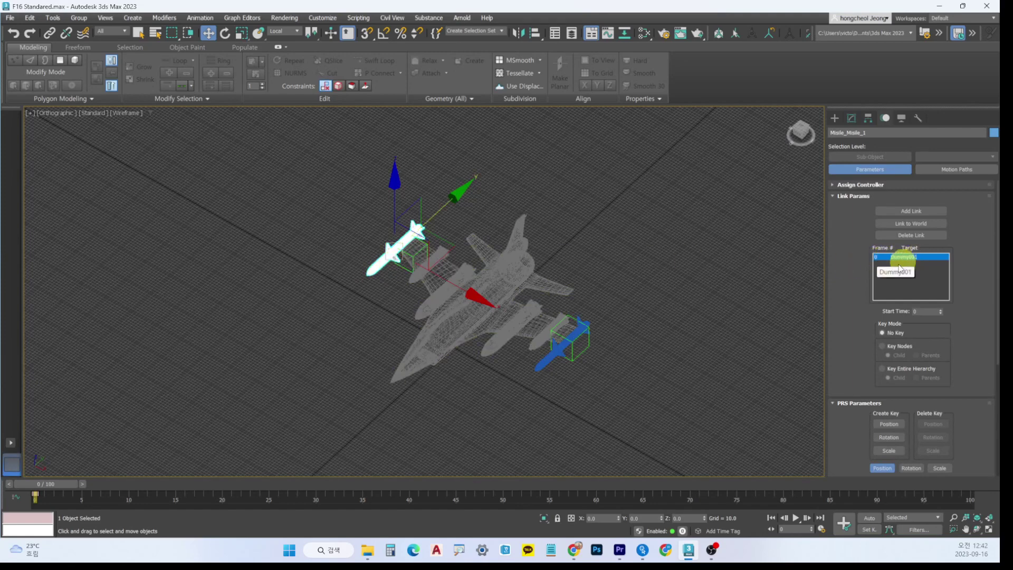
click(543, 364)
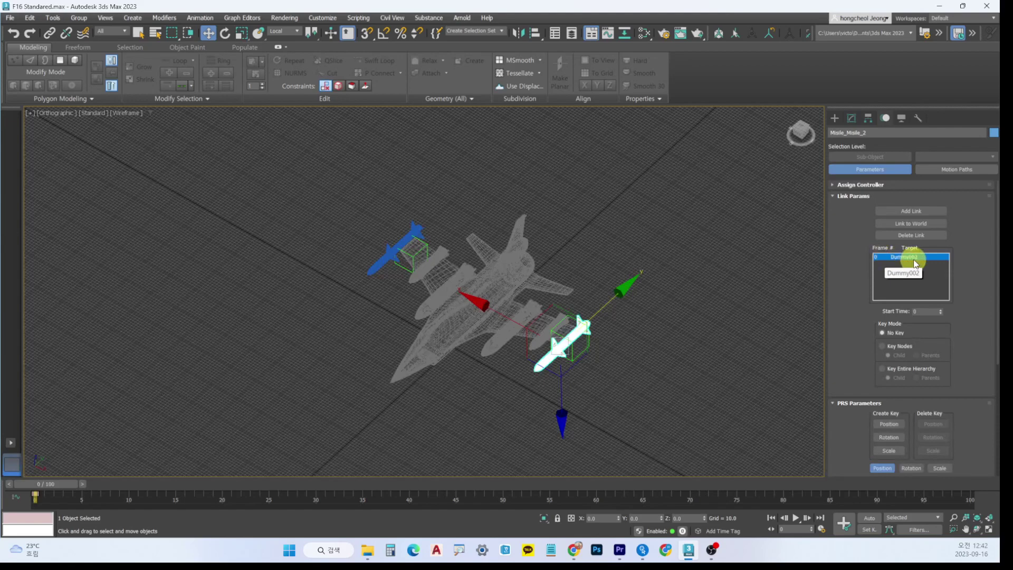
scroll(434, 353, down, 5)
scroll(459, 406, up, 1)
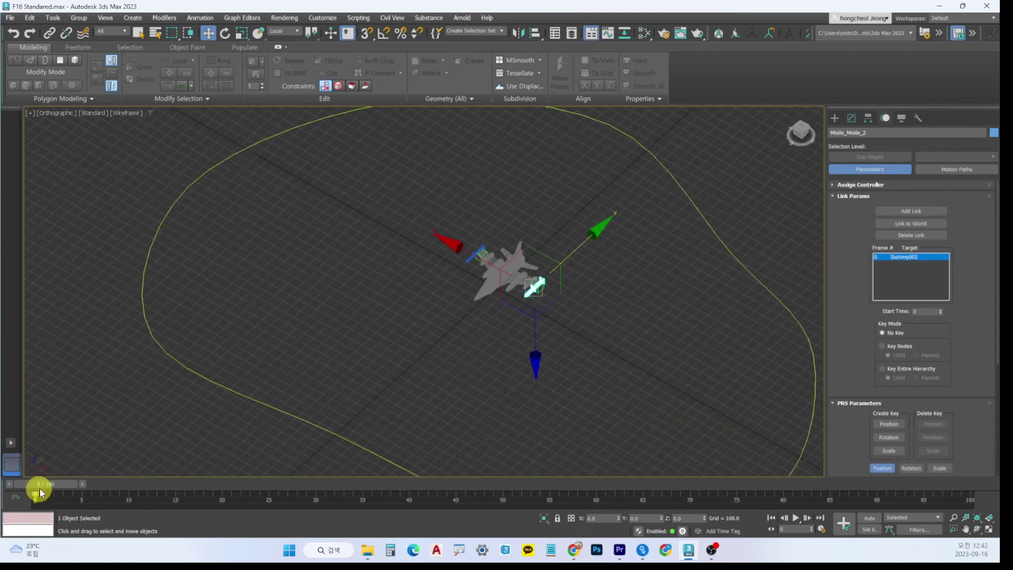
Step: Move the F16 along its local Y axis to test that the dummies and missiles follow, leaving nothing selected
drag(39, 493, 84, 457)
key(w)
click(488, 280)
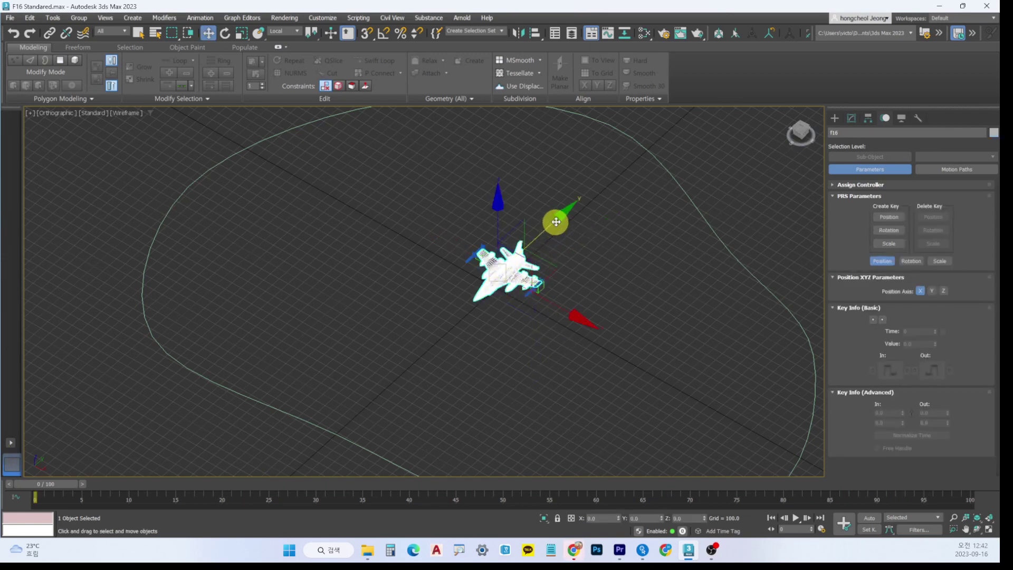
drag(556, 221, 592, 257)
click(310, 301)
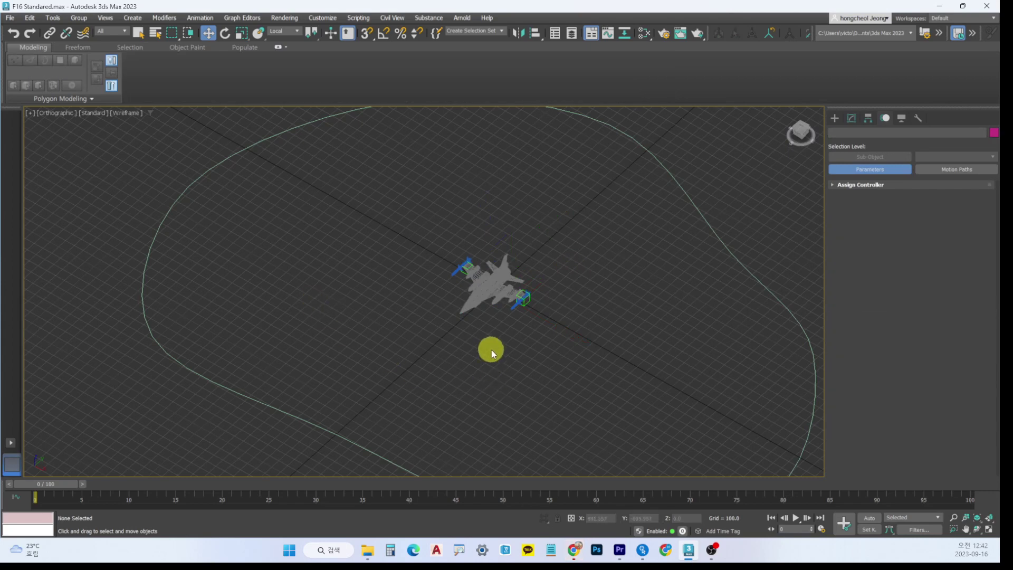
Step: Apply a Path Constraint to the F16 using the looping flight path Line001
click(482, 310)
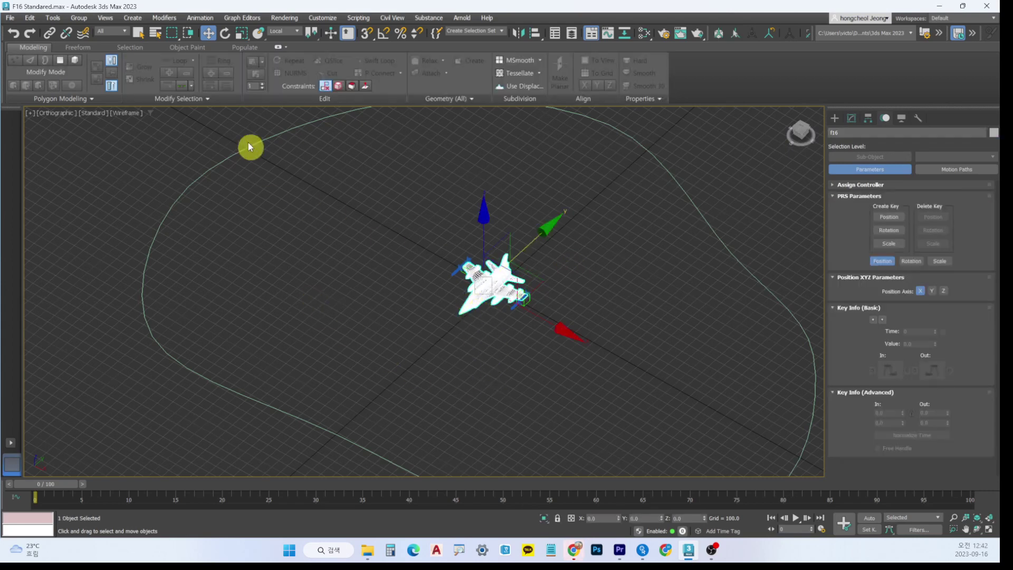
click(198, 17)
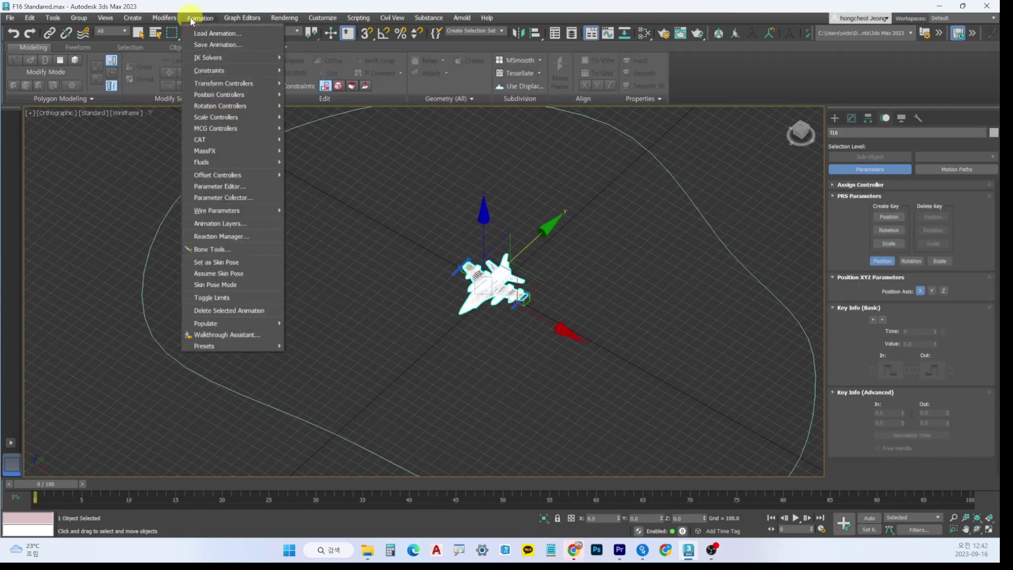
mouse_move(227, 71)
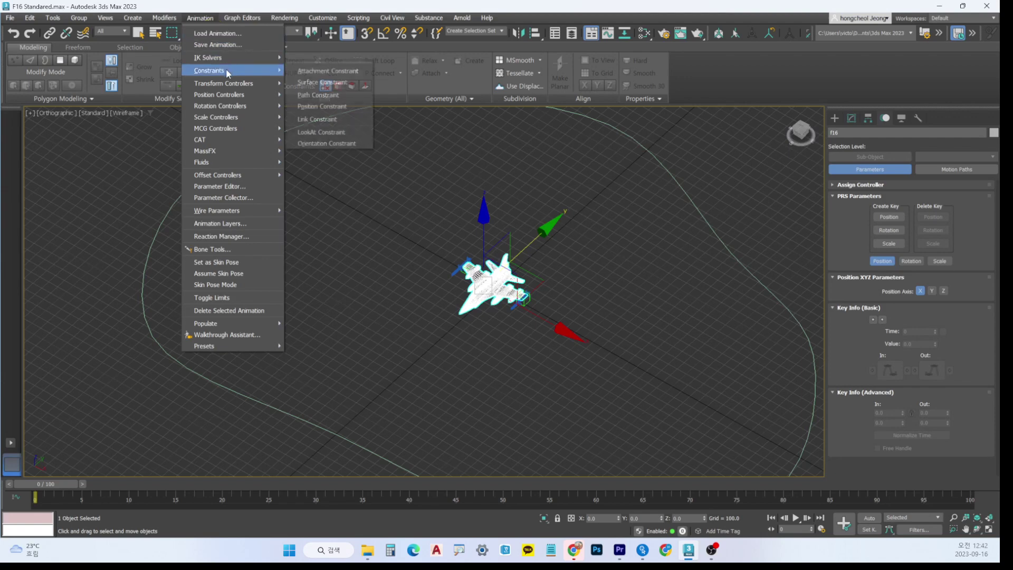
click(340, 97)
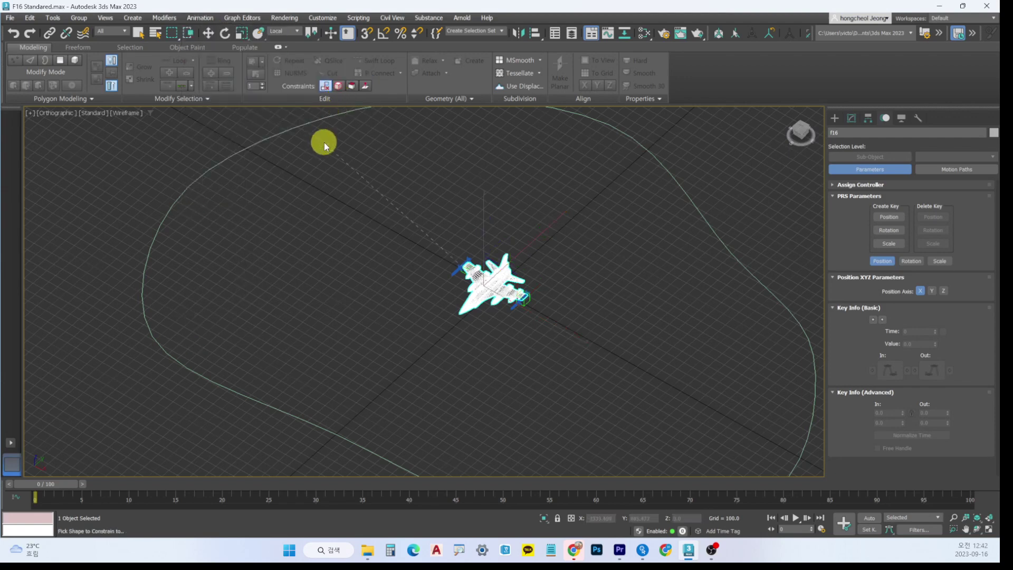
click(303, 123)
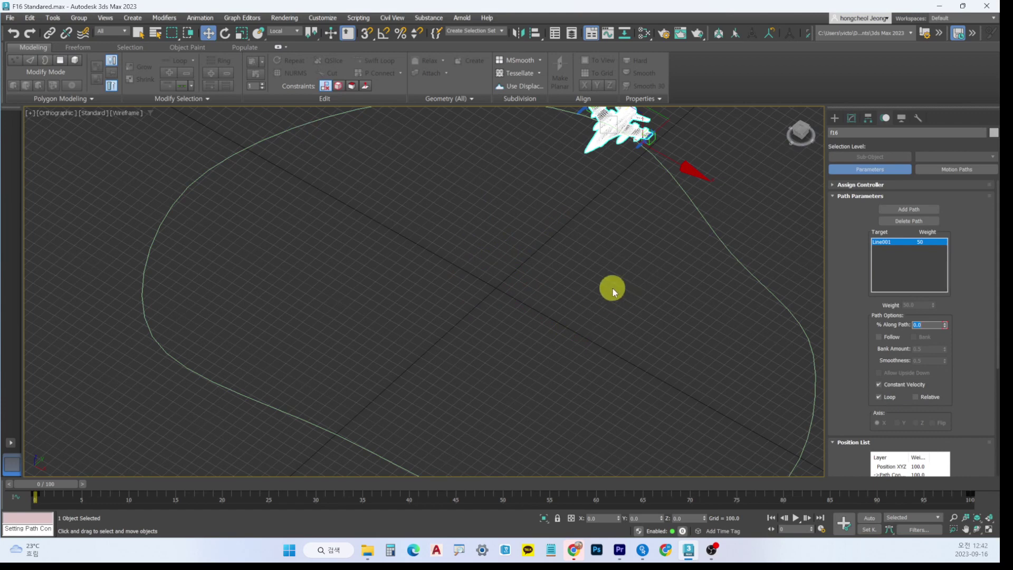
alt+middle_drag(651, 252, 609, 325)
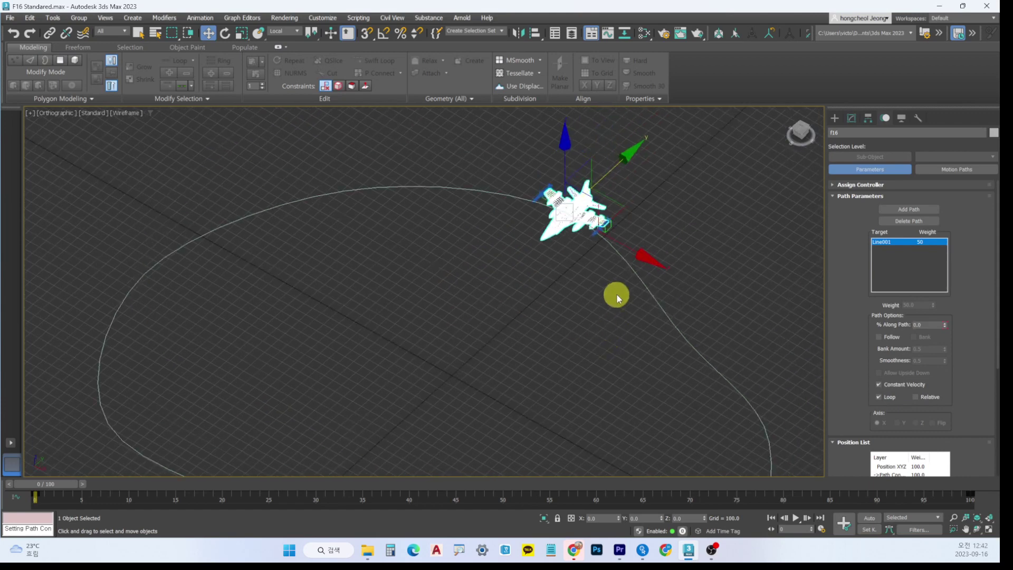
Step: Delete Line001 from the F16's path constraint and try to move the aircraft along its local Y axis
click(908, 222)
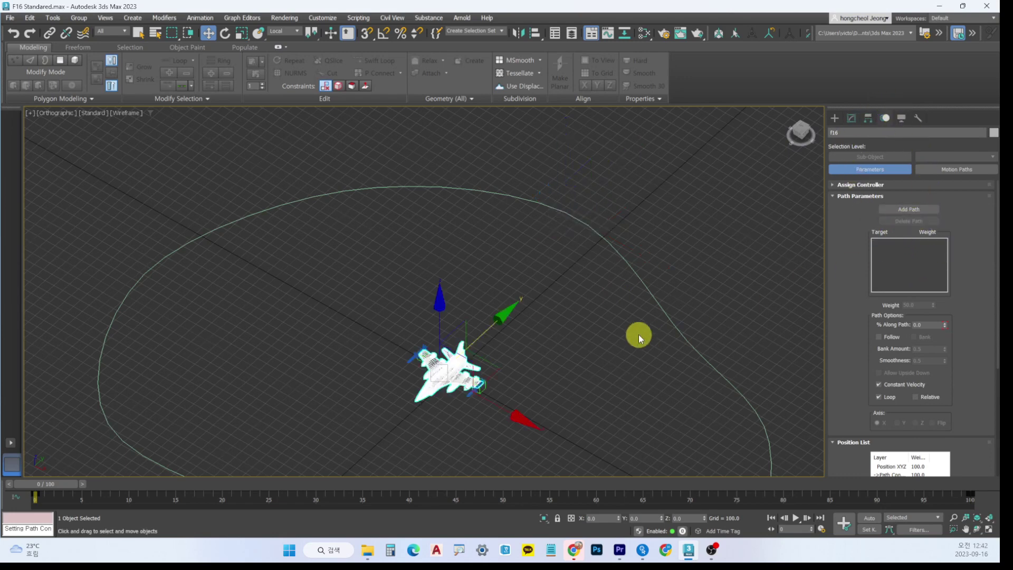
drag(506, 311, 550, 278)
Step: Assign the Position XYZ controller to the F16's Position track and move the aircraft along its local Y axis
click(833, 184)
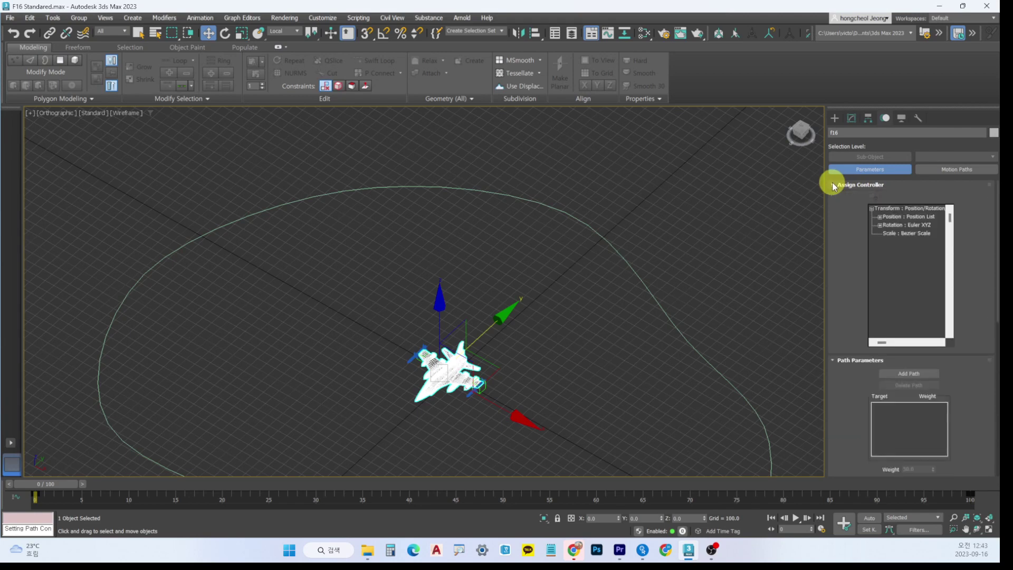
click(910, 217)
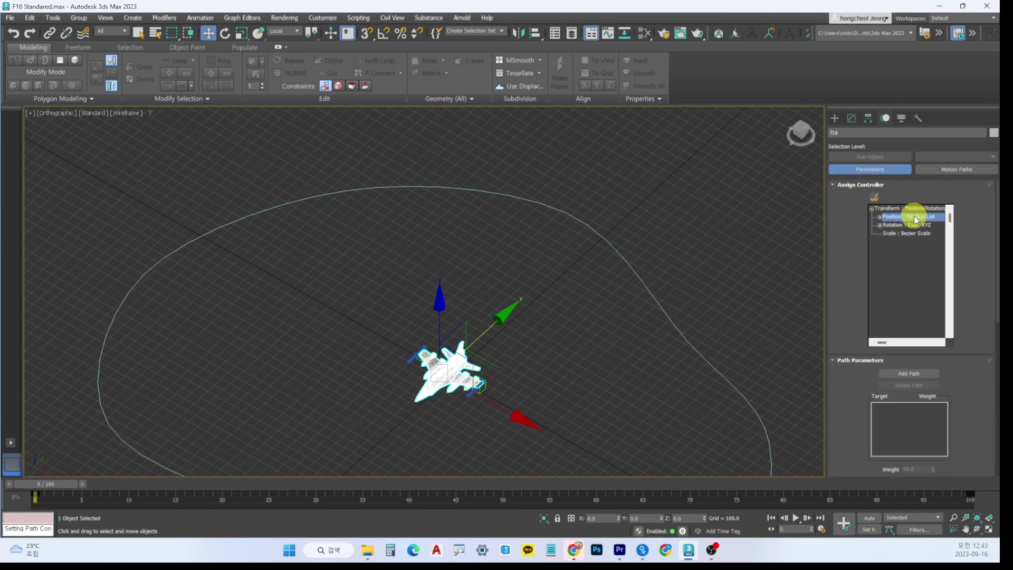
click(875, 197)
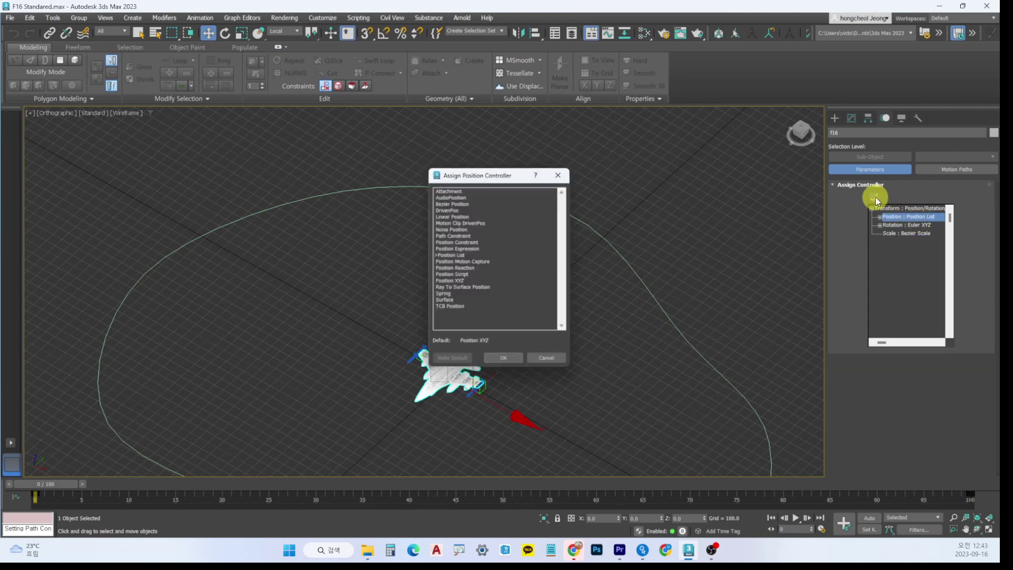
click(457, 282)
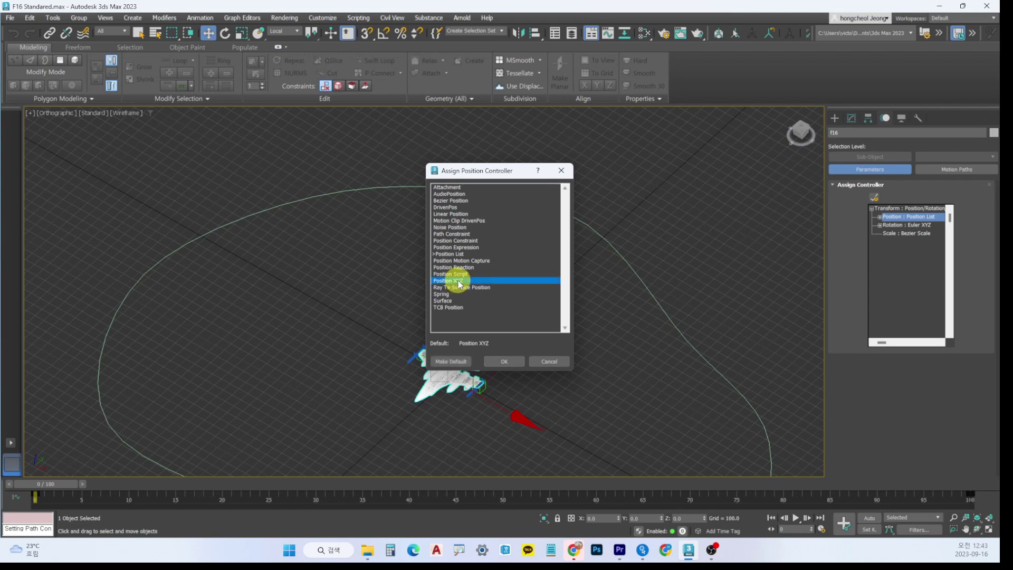
click(503, 361)
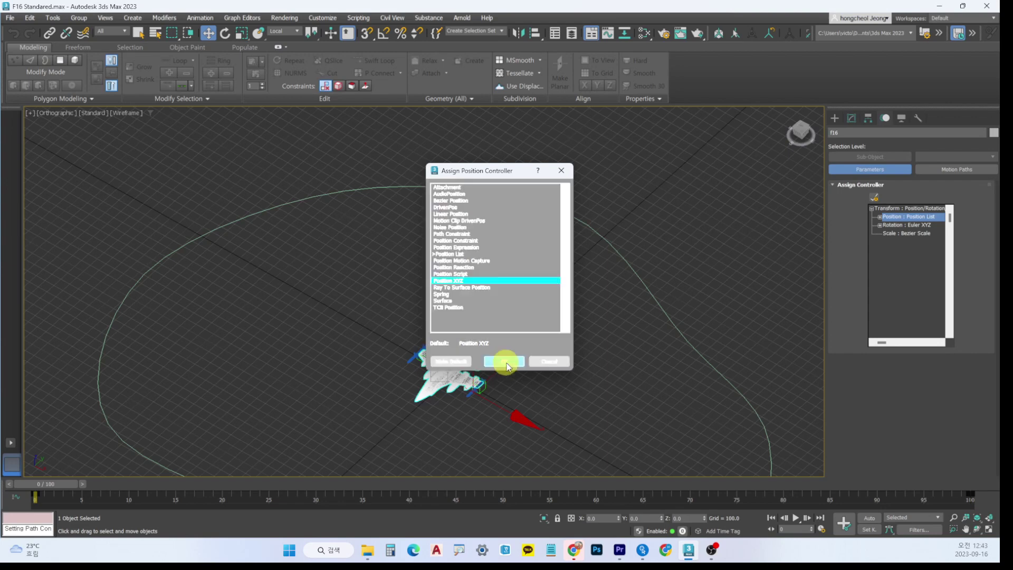
drag(502, 317, 563, 299)
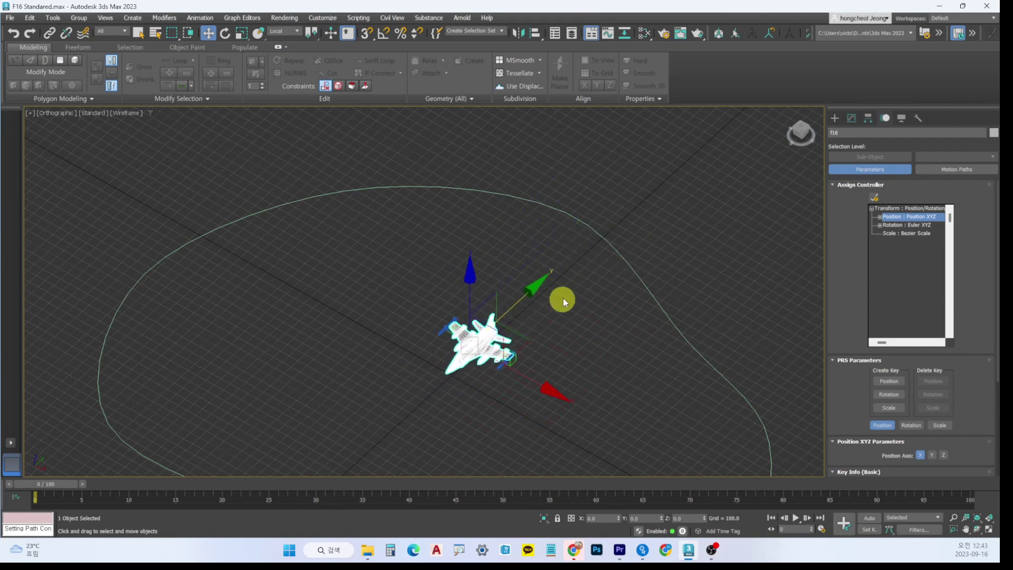
Step: Apply a Path Constraint to the F16 using the looping path Line001 and scrub the timeline to check the motion
scroll(847, 367, down, 3)
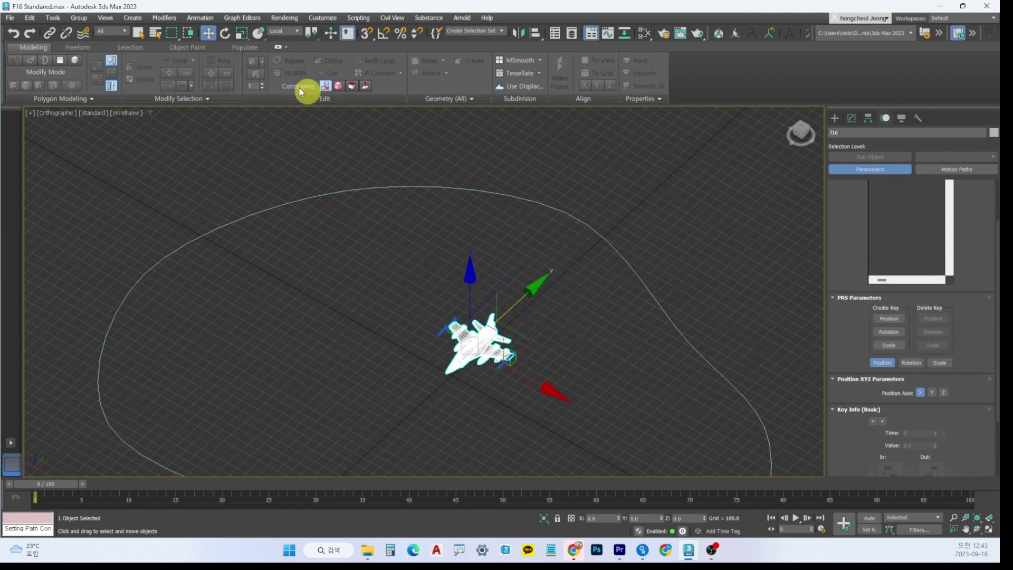
click(195, 18)
mouse_move(232, 71)
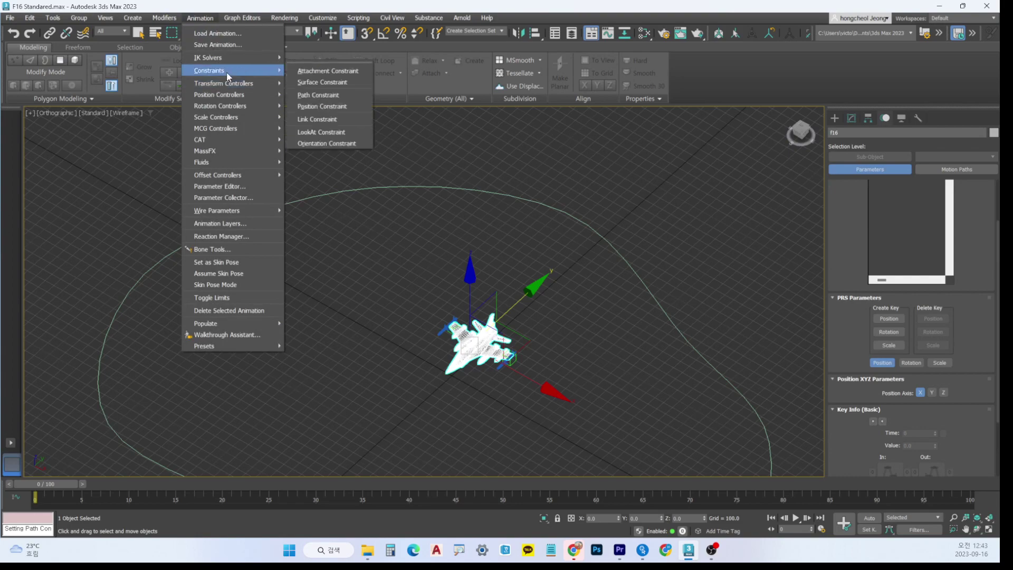
click(318, 95)
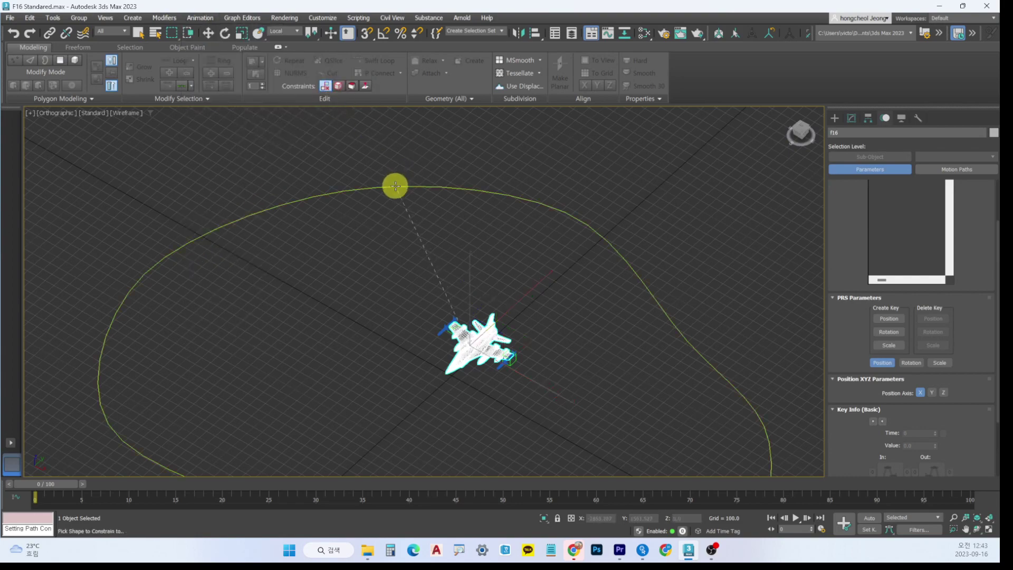
click(396, 186)
scroll(596, 341, down, 3)
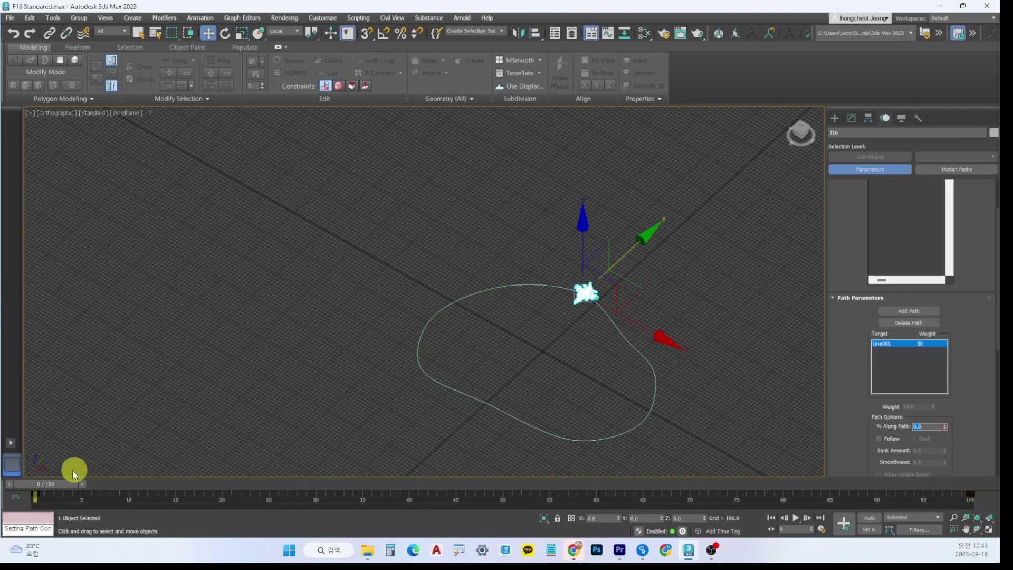
drag(59, 482, 18, 464)
key(w)
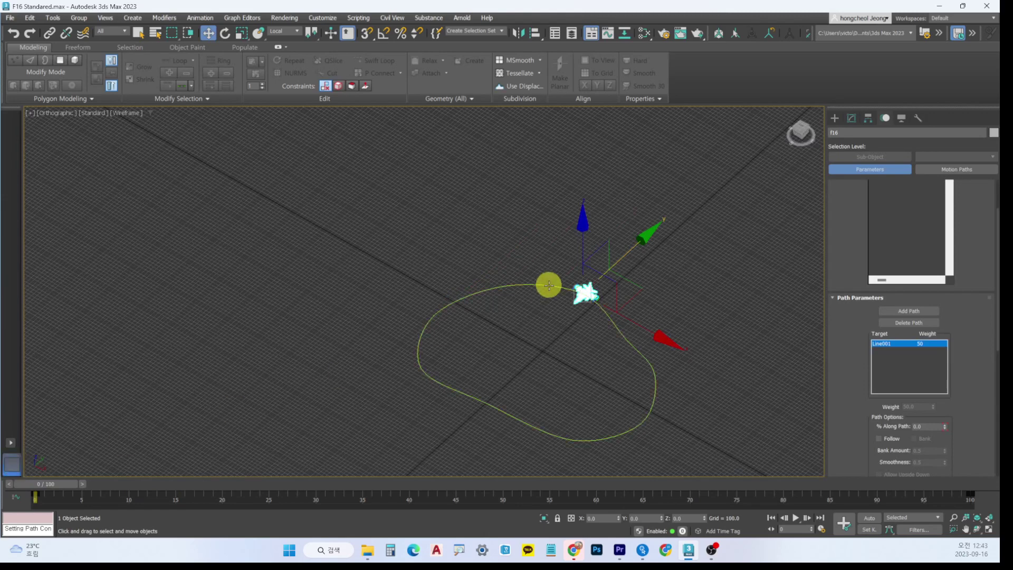
scroll(534, 253, up, 5)
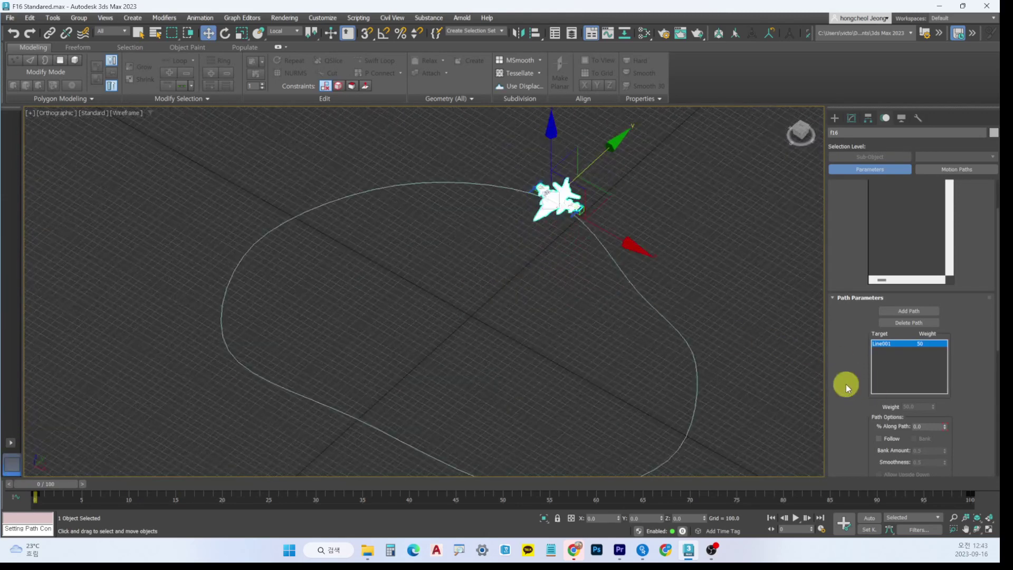
Step: Turn on Follow for the F16's path constraint and scrub the animation to check the aircraft's orientation
scroll(853, 389, down, 5)
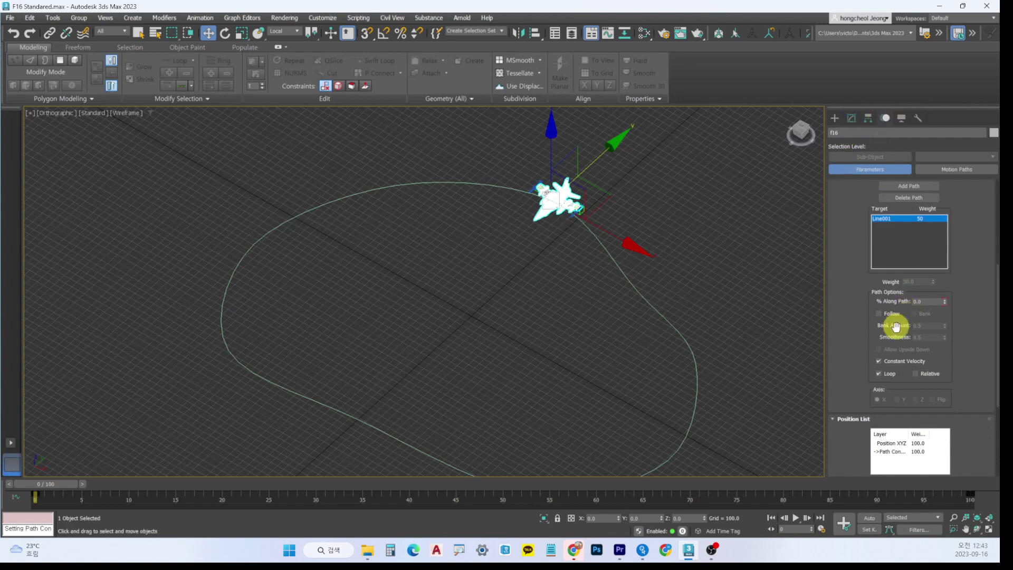
click(879, 313)
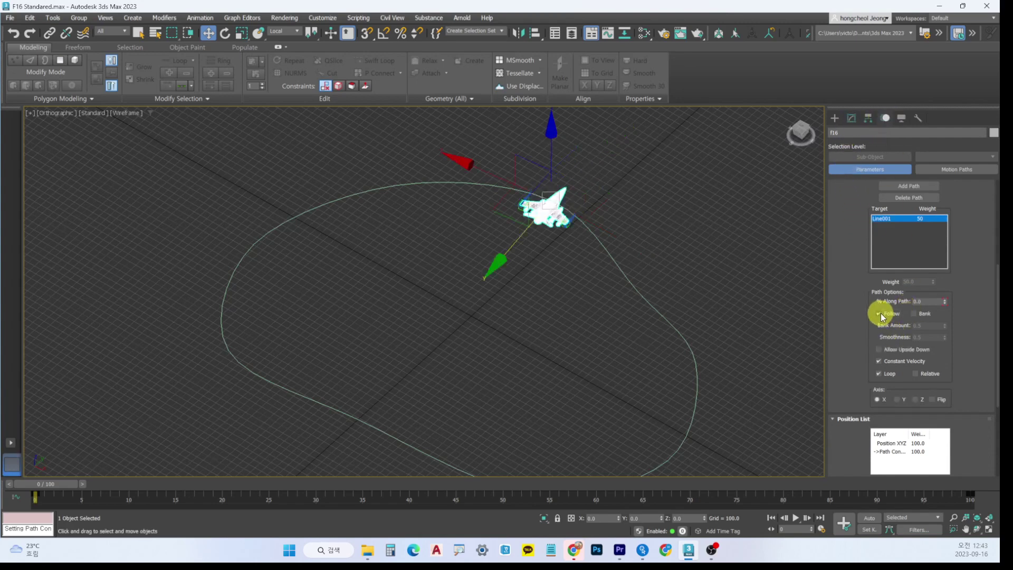
mouse_move(49, 485)
mouse_down()
mouse_move(136, 482)
mouse_move(41, 482)
mouse_move(220, 500)
mouse_move(87, 506)
mouse_move(202, 501)
mouse_move(79, 493)
mouse_move(219, 497)
mouse_move(35, 486)
mouse_up()
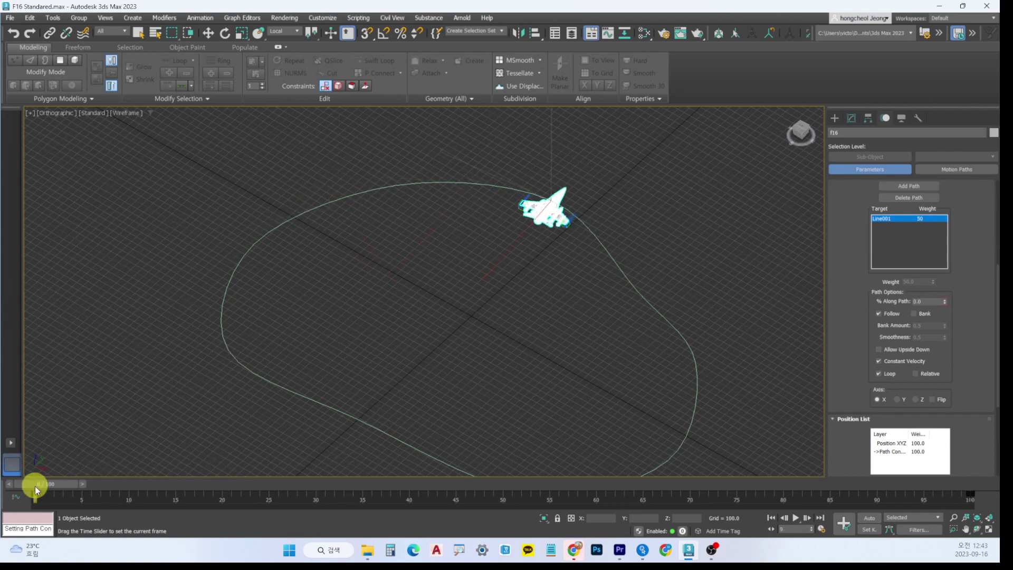
key(w)
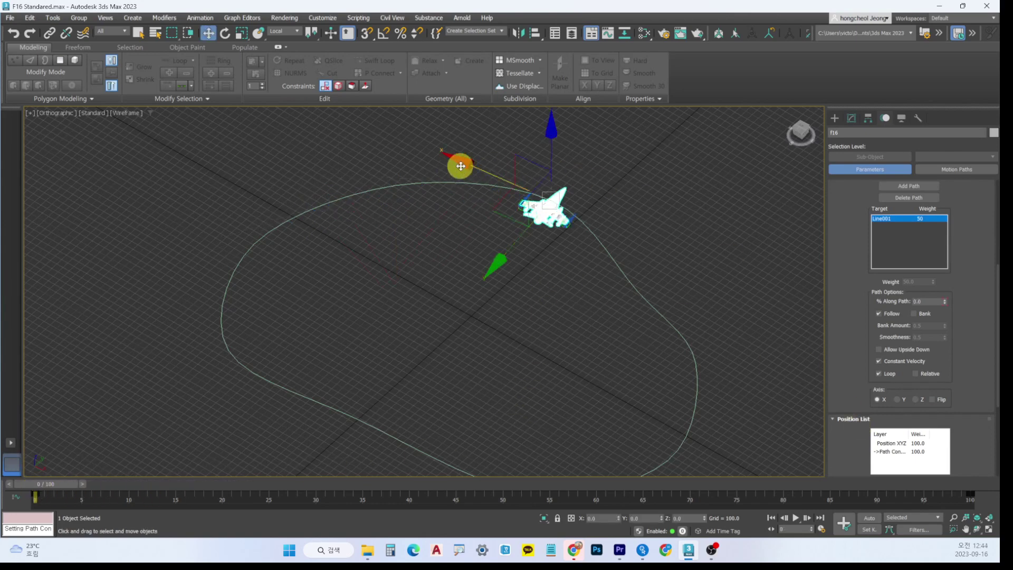
Step: Set the path constraint's axis to Y with Flip enabled, scrubbing the animation to check the F16's heading
click(898, 400)
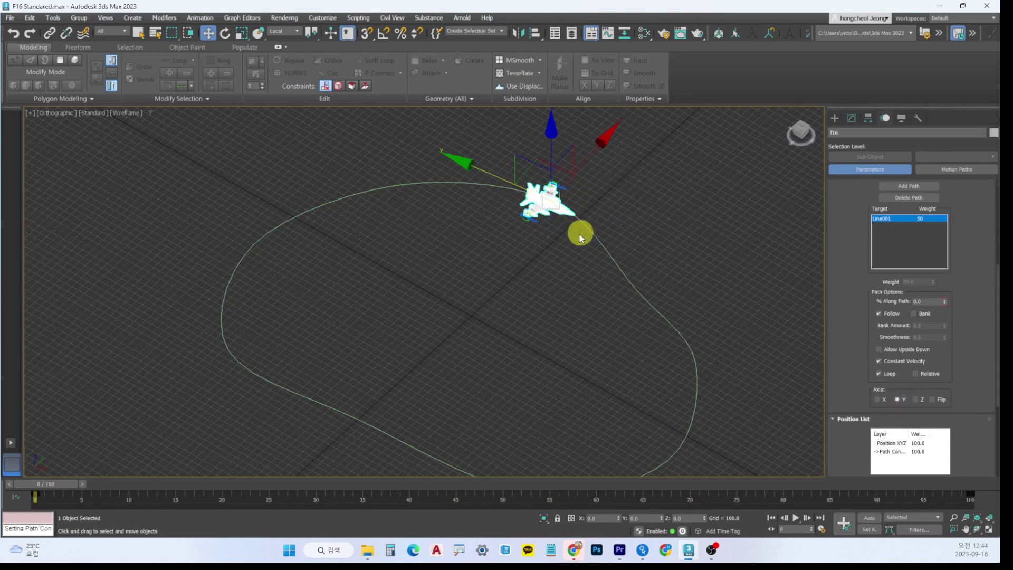
drag(62, 486, 60, 511)
key(w)
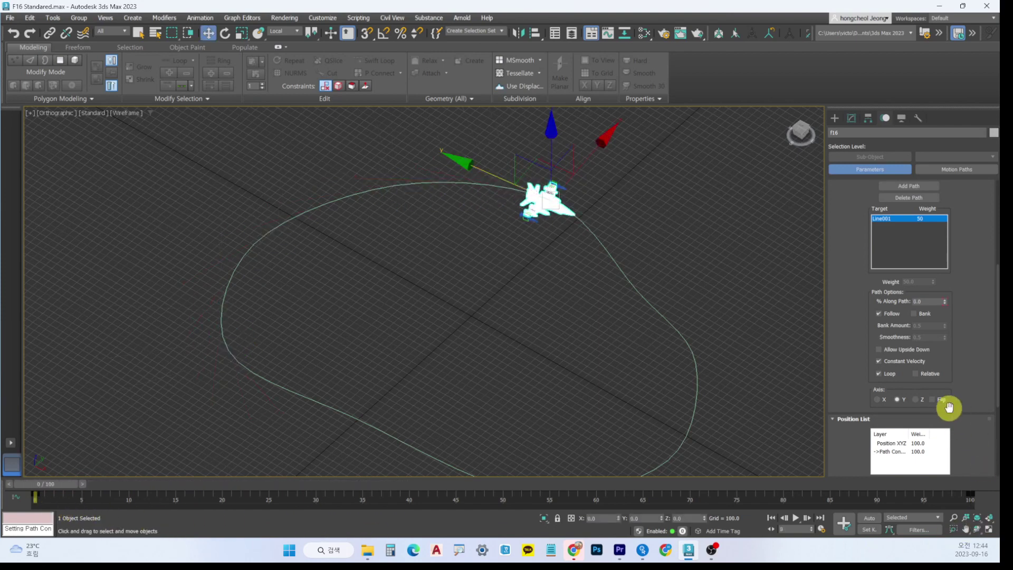
click(932, 401)
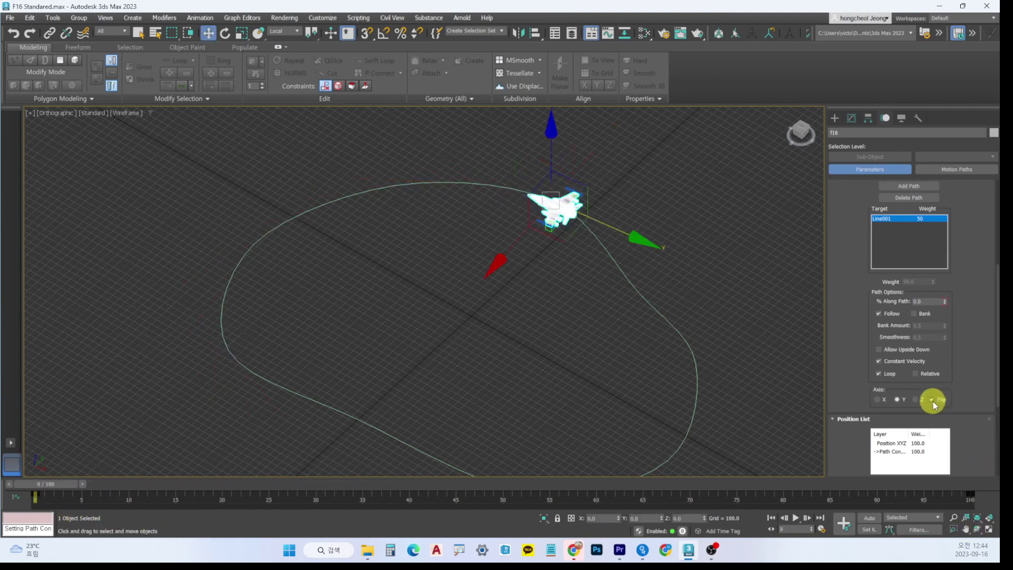
drag(60, 484, 25, 507)
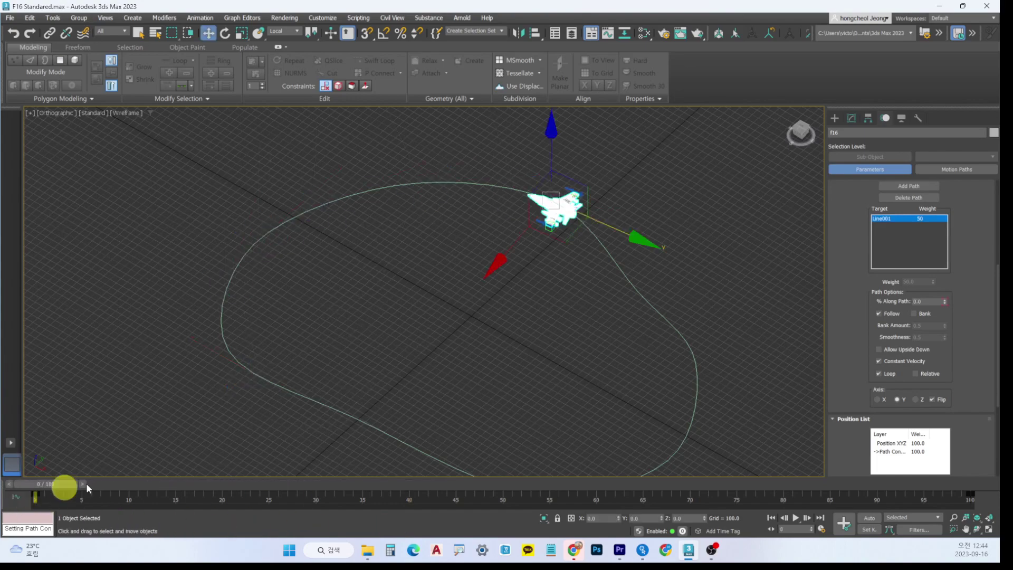
Step: Advance the animation to frame 51 and inspect the F16 and its wingtip missiles up close
scroll(396, 360, down, 2)
middle_drag(396, 360, 400, 338)
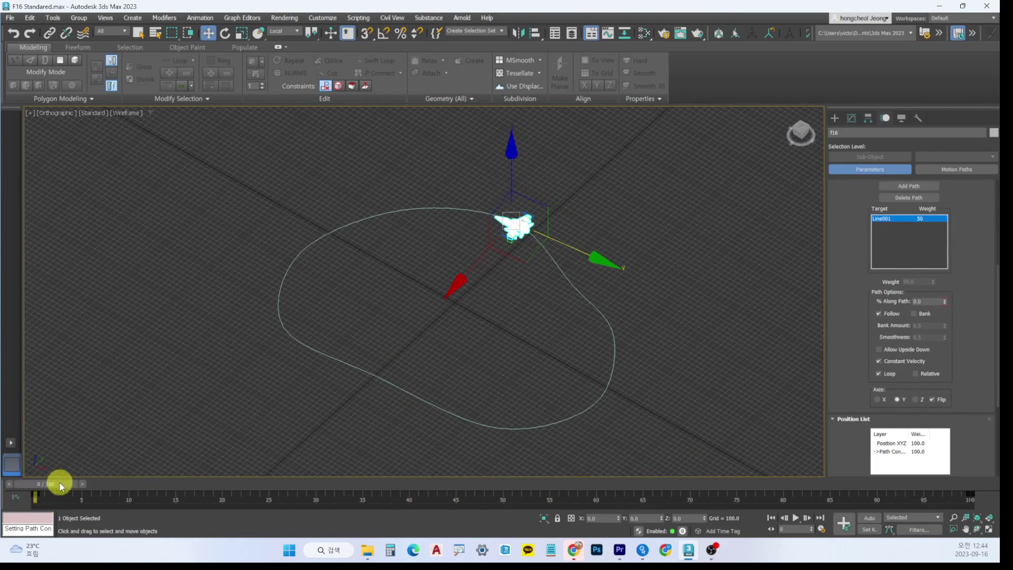
drag(59, 481, 513, 550)
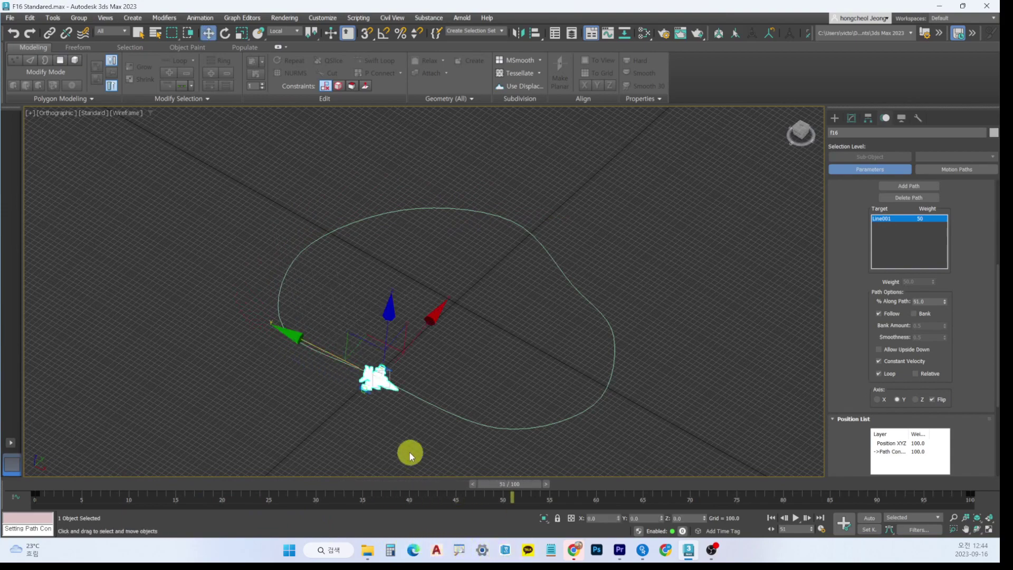
scroll(430, 404, up, 8)
middle_drag(365, 408, 436, 307)
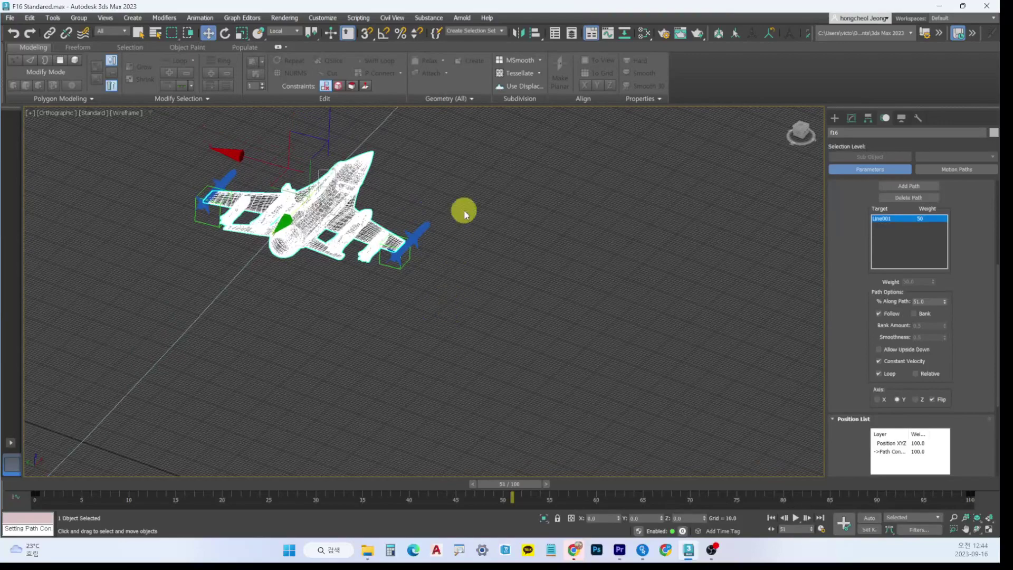
Step: Create a dummy helper in the Top view just below the nose of the F16's lower wingtip missile
key(t)
scroll(542, 344, down, 5)
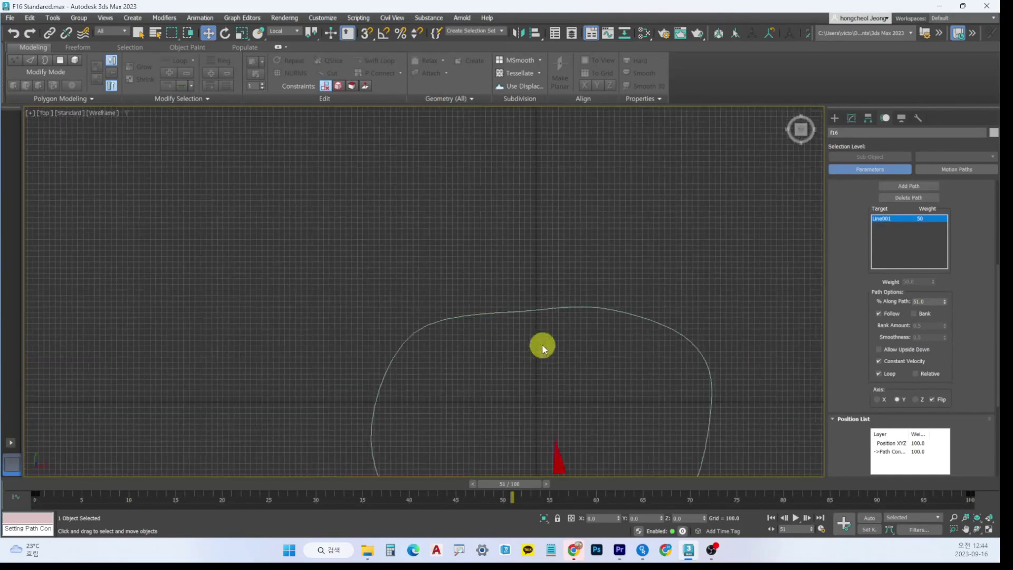
scroll(558, 216, up, 2)
key(z)
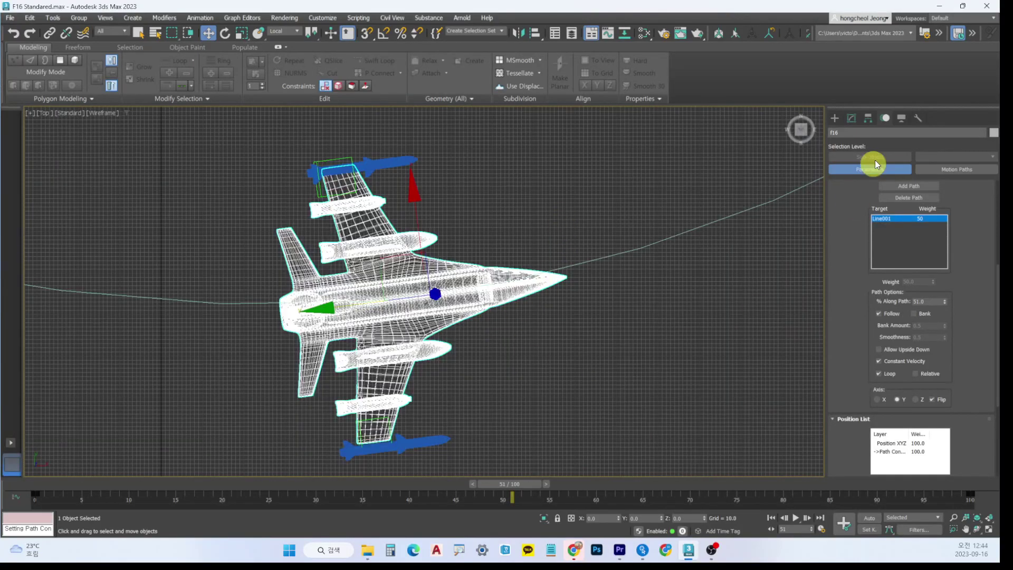
click(835, 118)
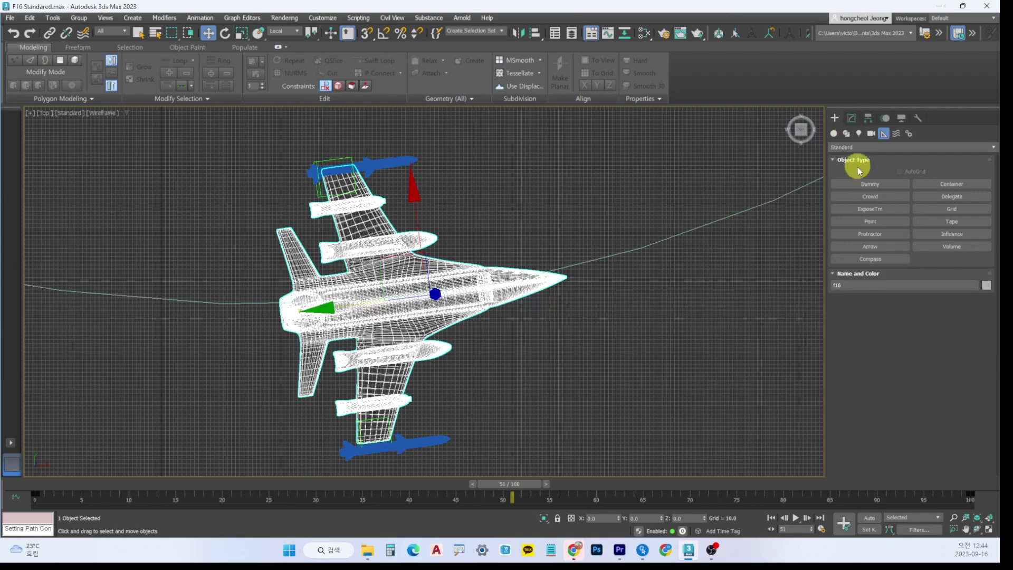
click(886, 186)
drag(465, 420, 484, 432)
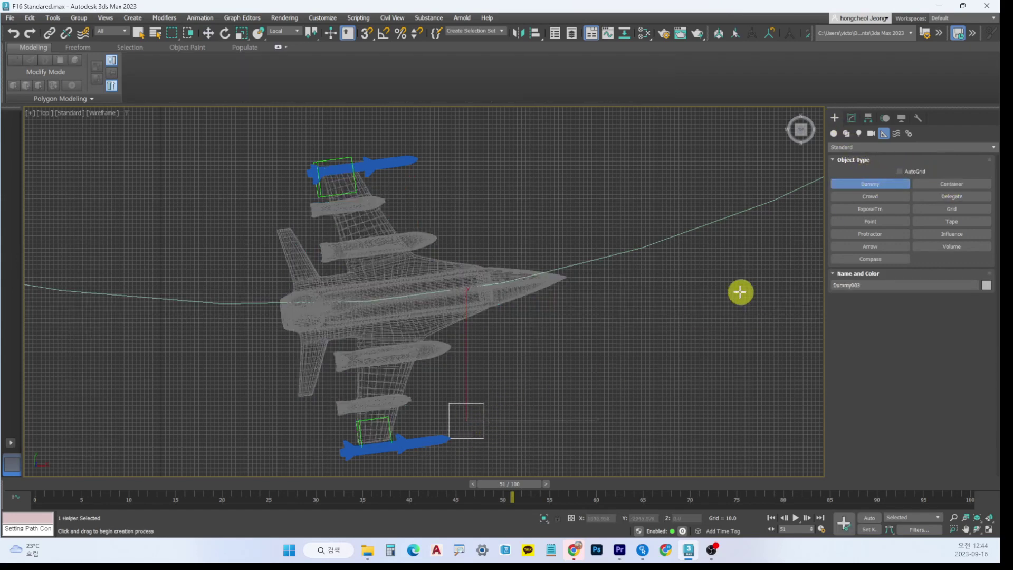
Step: Align the new dummy to the lower wingtip missile, pivot point to pivot point, in X, Y, Z position and orientation
click(535, 37)
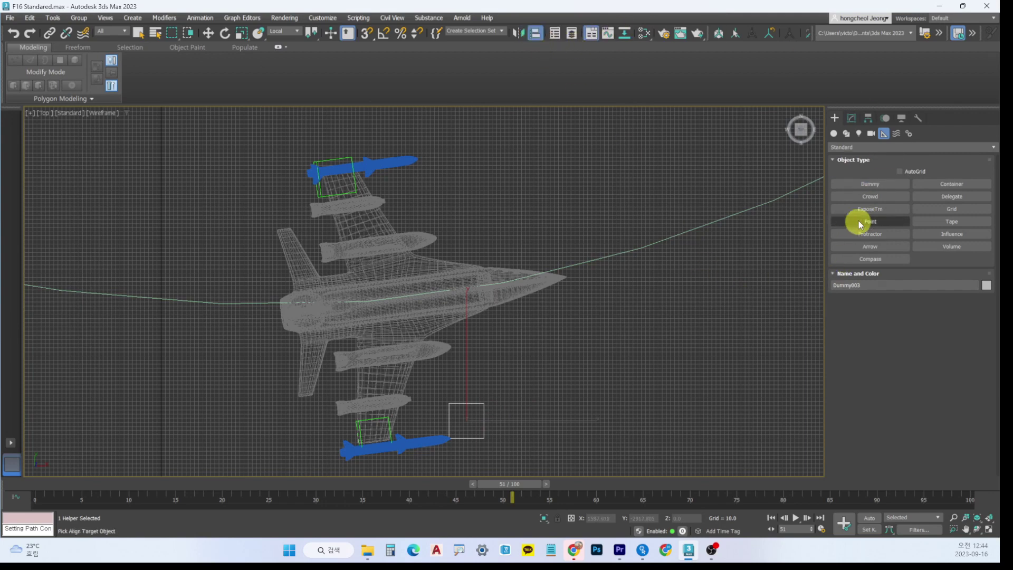
click(433, 439)
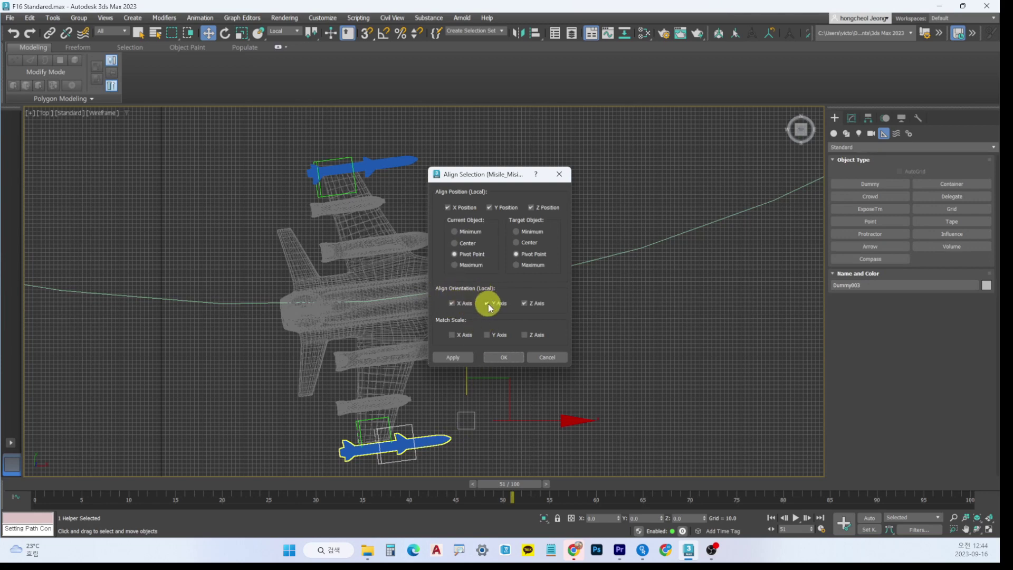
click(508, 357)
click(496, 361)
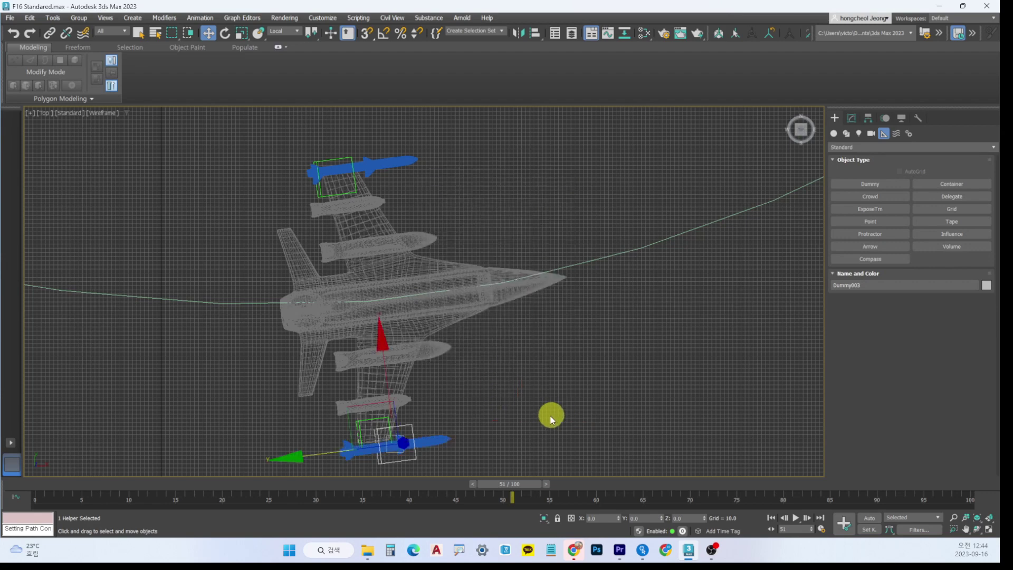
middle_drag(464, 408, 474, 339)
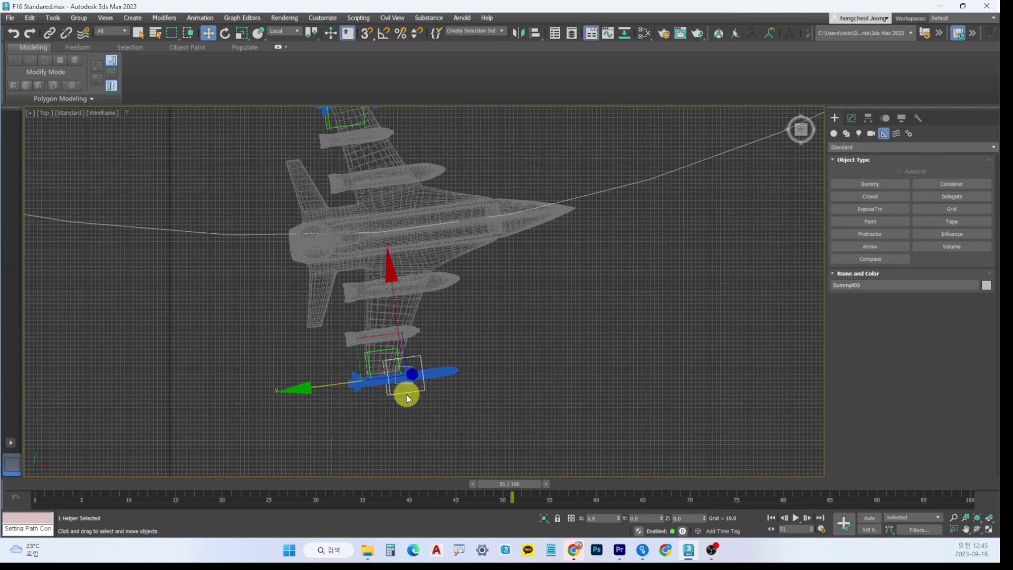
Step: Turn on Set Key mode and set a key for the new dummy at frame 51
click(869, 530)
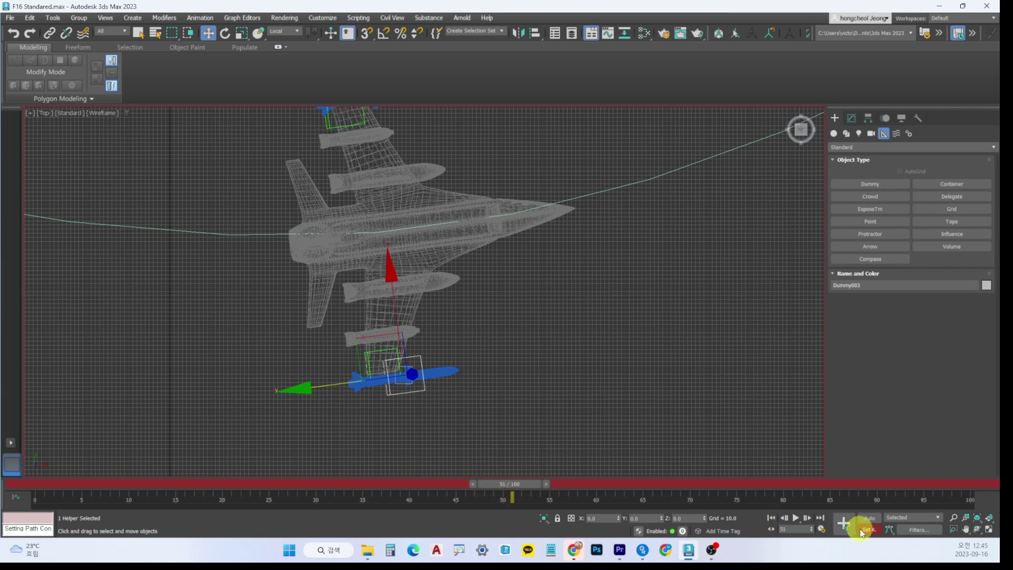
click(843, 523)
mouse_move(502, 484)
mouse_down()
mouse_move(532, 485)
mouse_move(505, 488)
mouse_up()
key(w)
mouse_move(503, 484)
mouse_down()
mouse_move(534, 489)
mouse_move(503, 488)
mouse_up()
Step: Add a link from the lower wingtip missile to the new dummy Dummy003 at frame 51
click(457, 383)
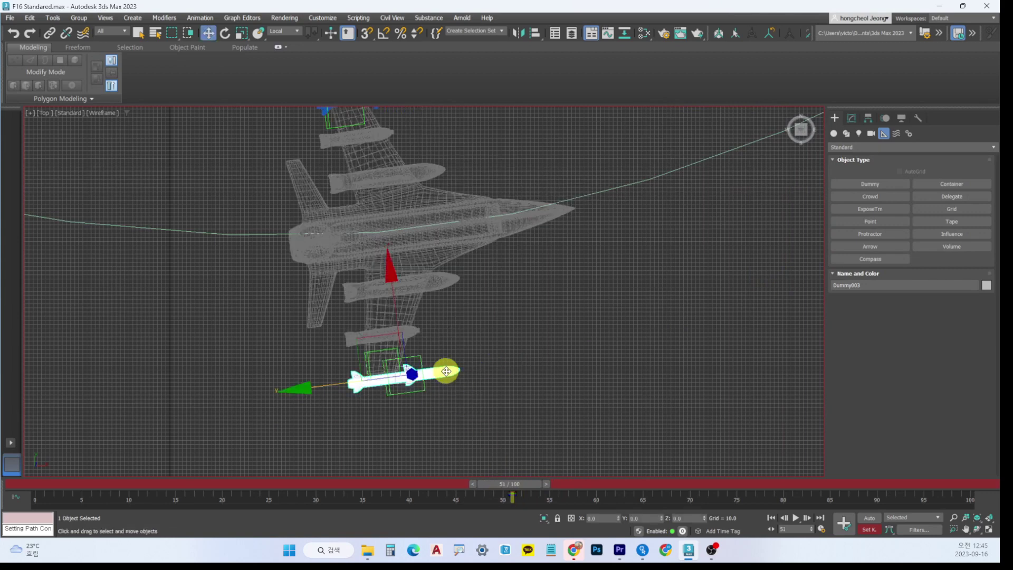
click(885, 119)
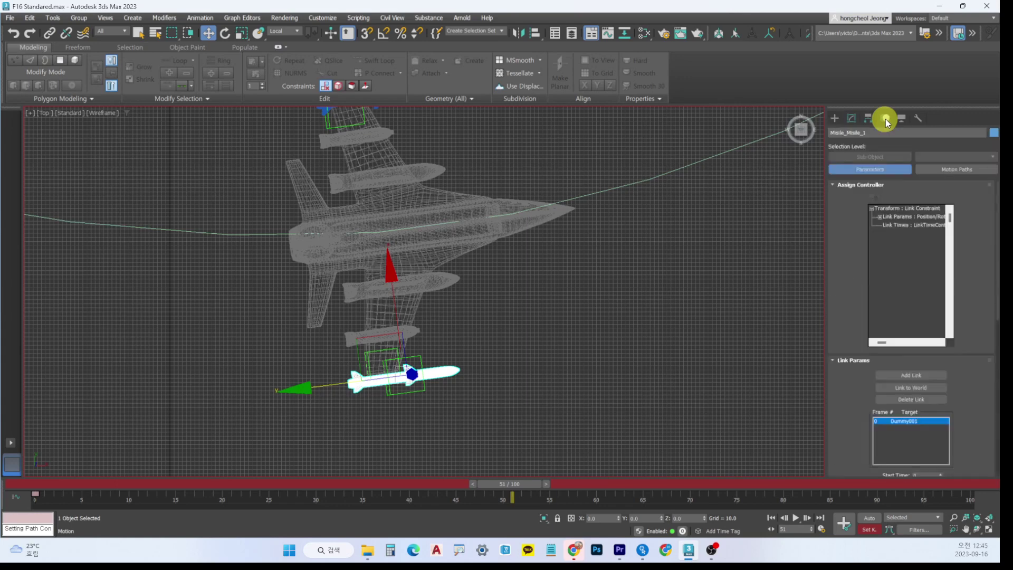
click(907, 376)
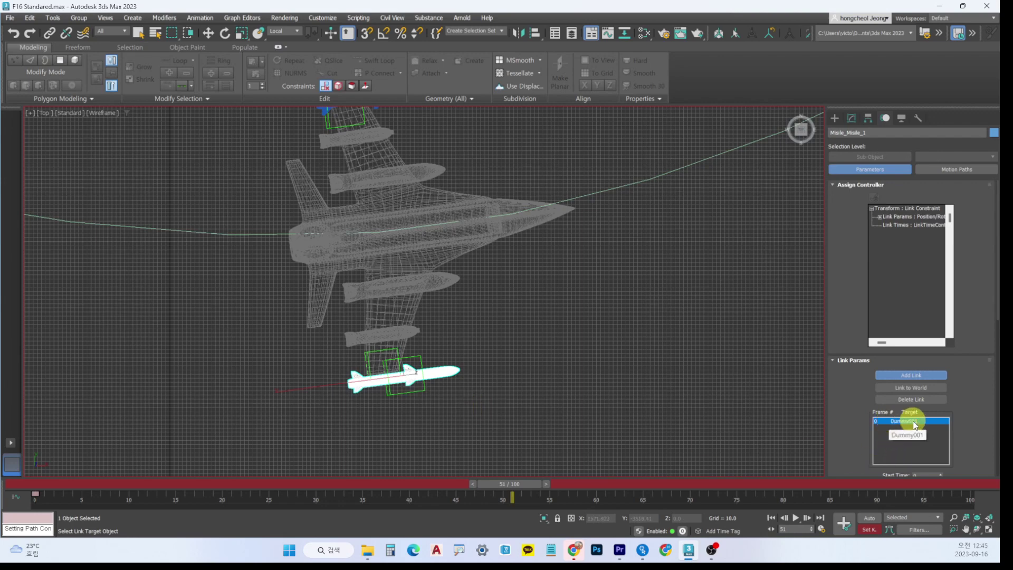
click(403, 392)
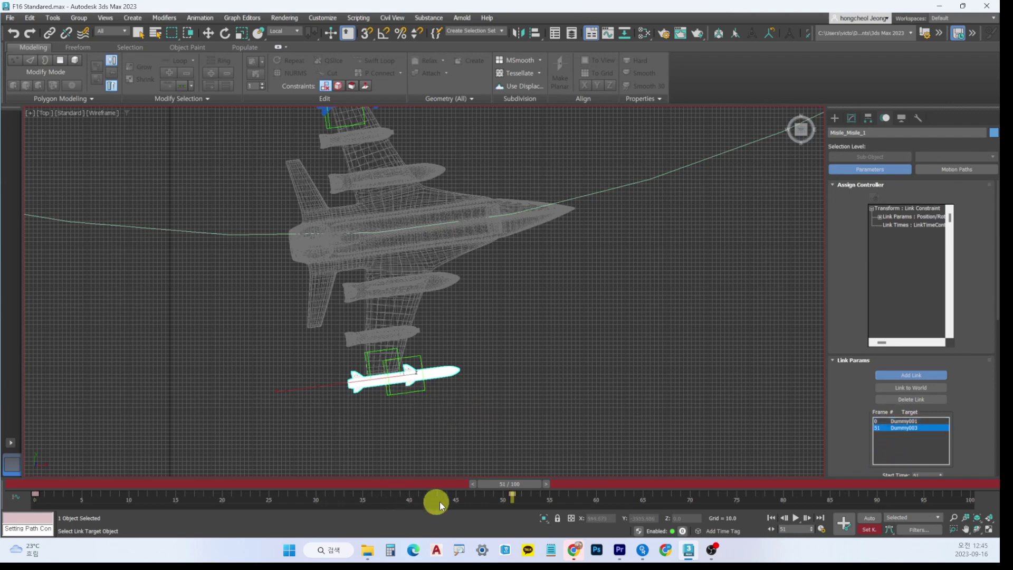
Step: Scrub the animation forward from frame 51 to frame 60 to check the missile's separation from the F16
drag(502, 484, 531, 488)
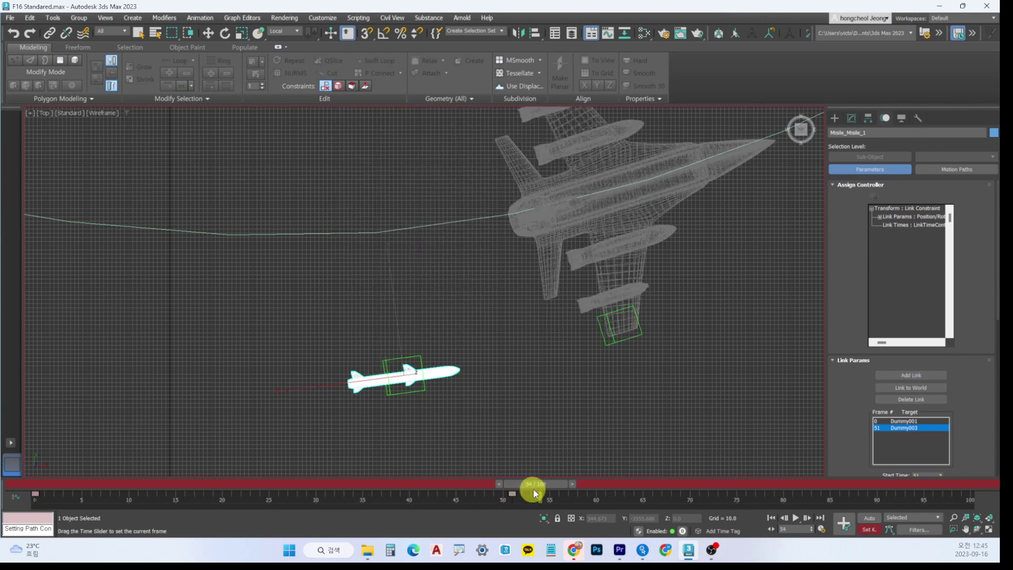
click(912, 376)
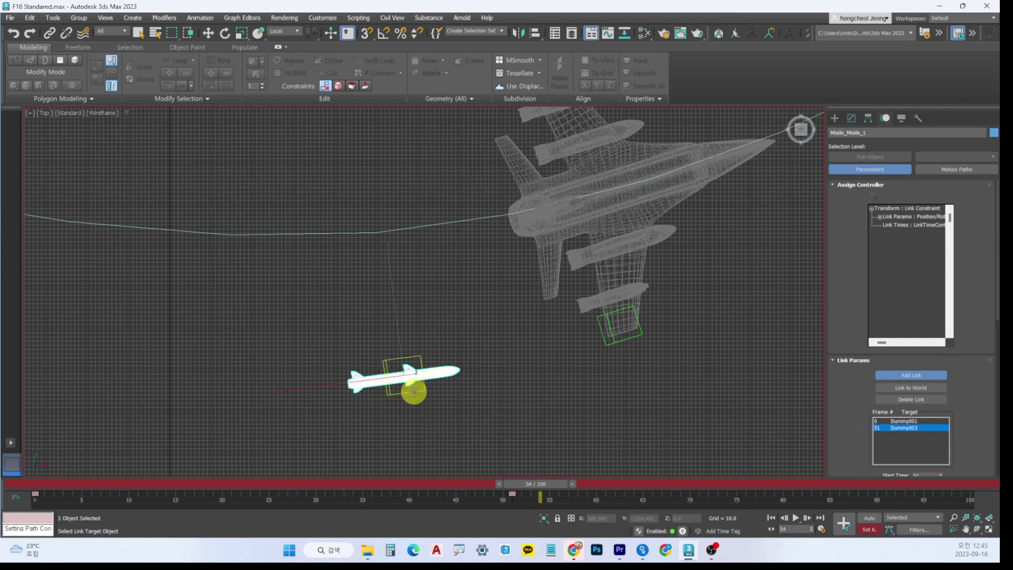
drag(543, 488, 549, 484)
scroll(585, 406, down, 5)
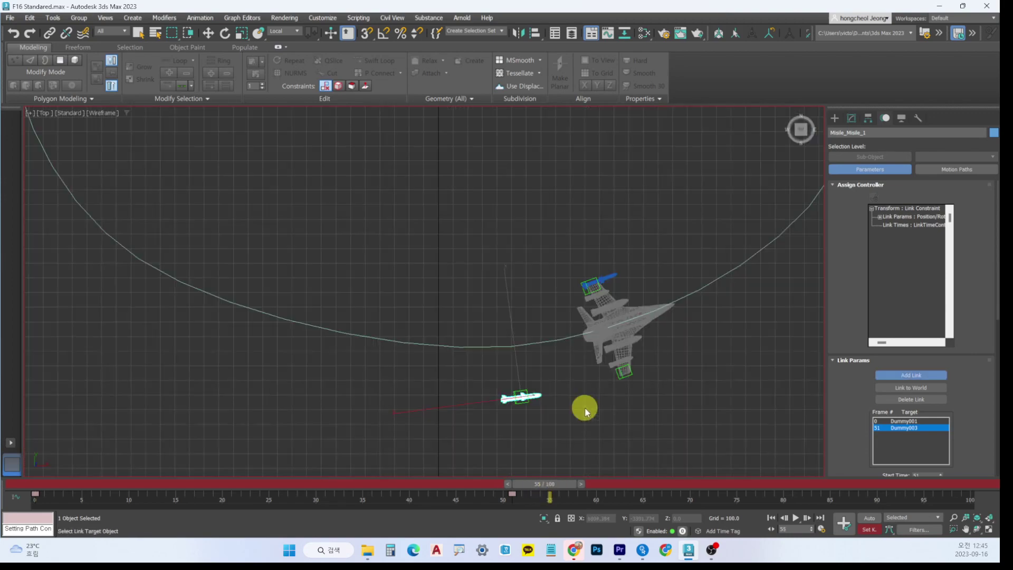
scroll(565, 431, up, 1)
scroll(559, 431, up, 1)
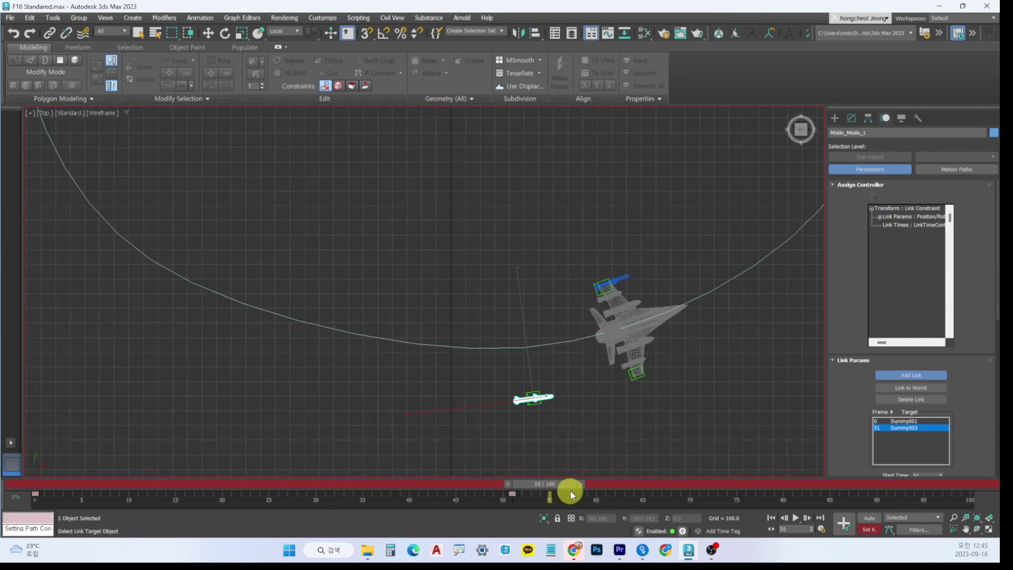
drag(571, 491, 610, 485)
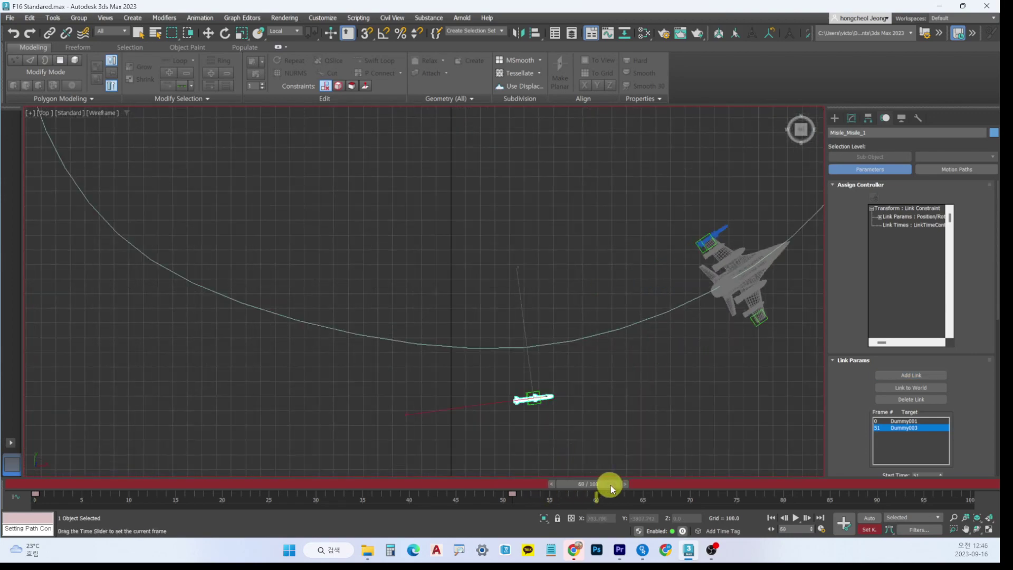
key(w)
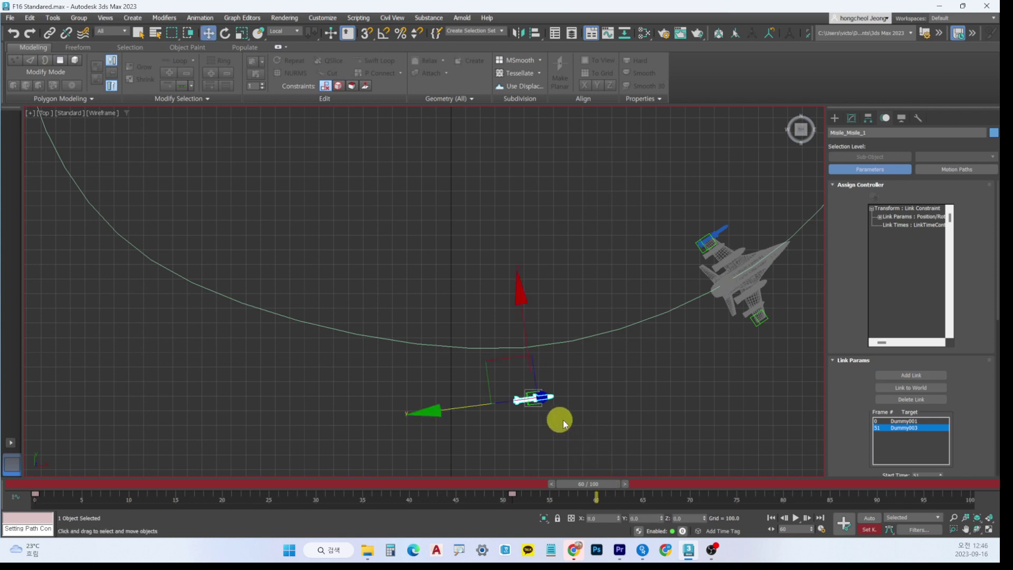
drag(425, 413, 512, 407)
right_click(533, 418)
click(534, 418)
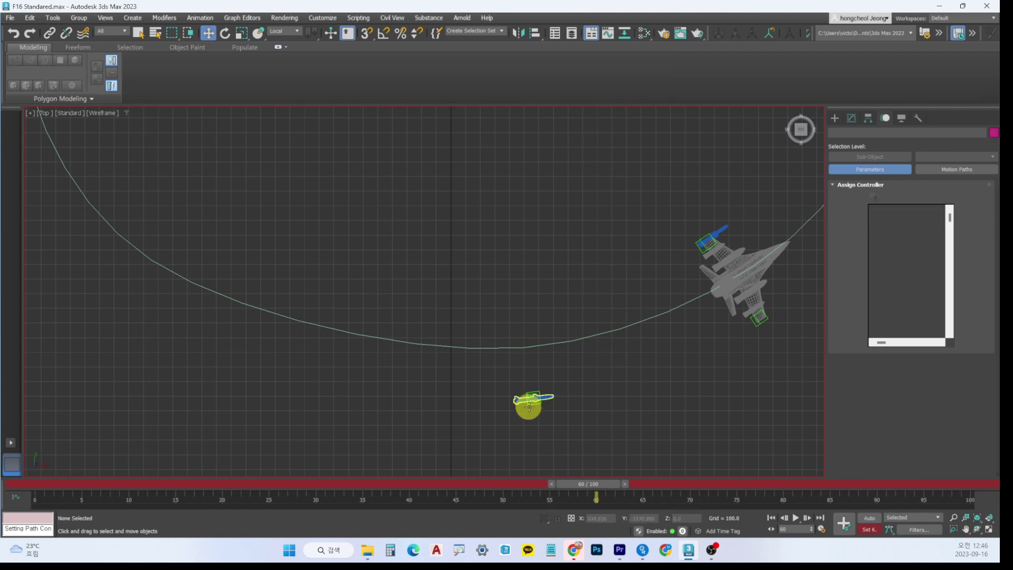
Step: Move the missile's new dummy forward along its local Y axis, well past the looping path, and set a key at frame 60
click(533, 404)
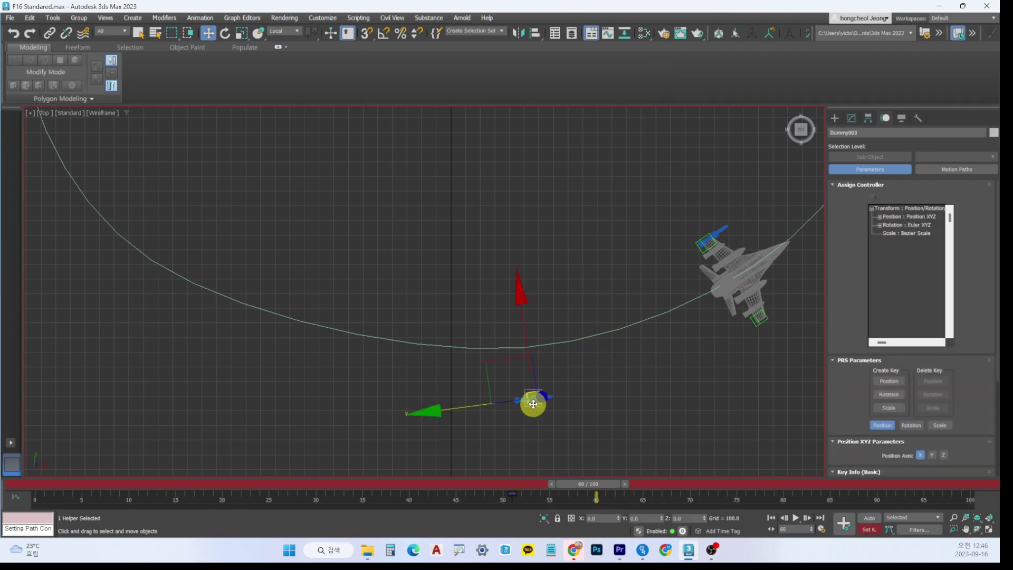
drag(446, 409, 751, 374)
scroll(752, 374, down, 8)
middle_drag(746, 369, 475, 397)
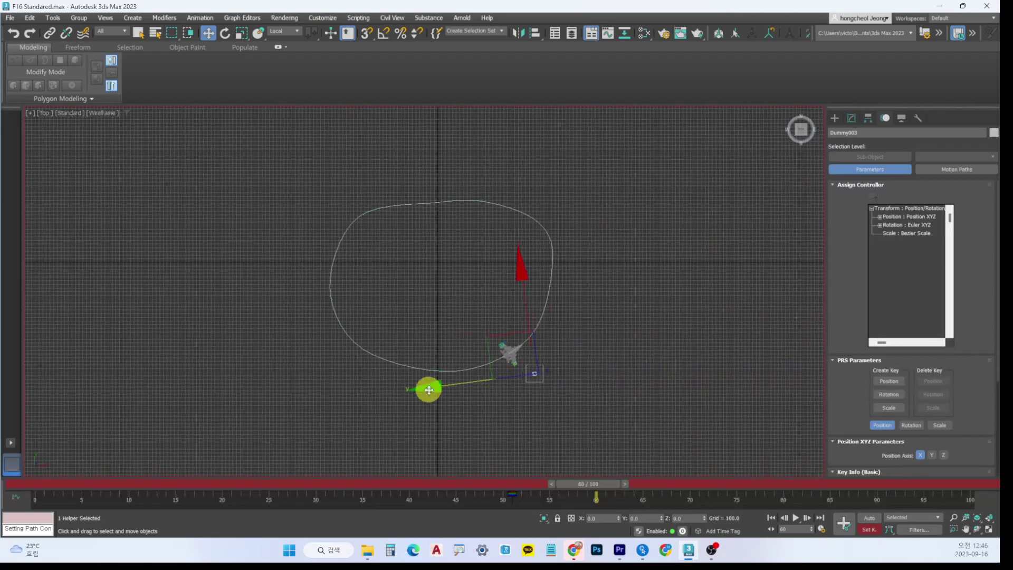
drag(486, 384, 560, 377)
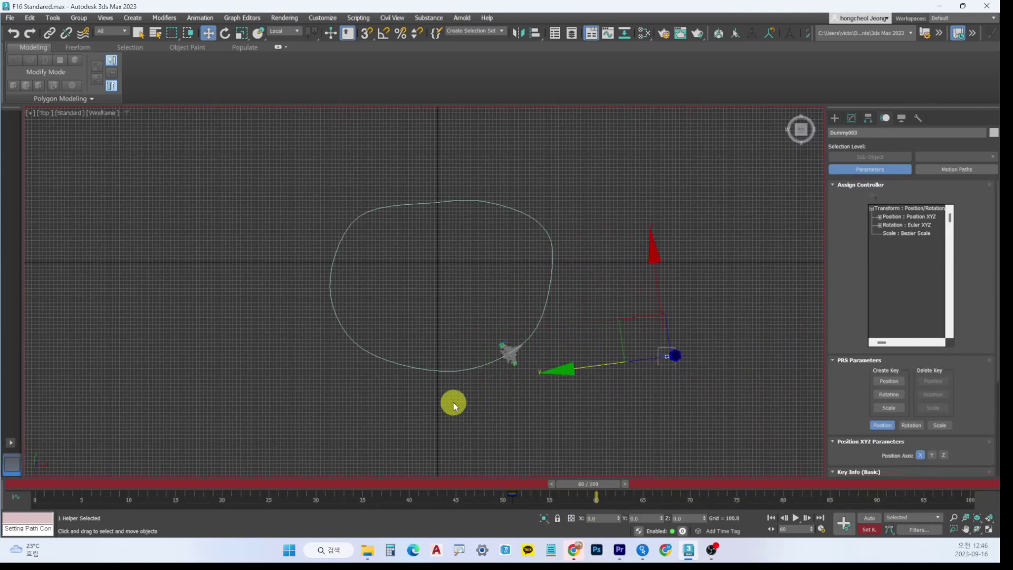
click(845, 532)
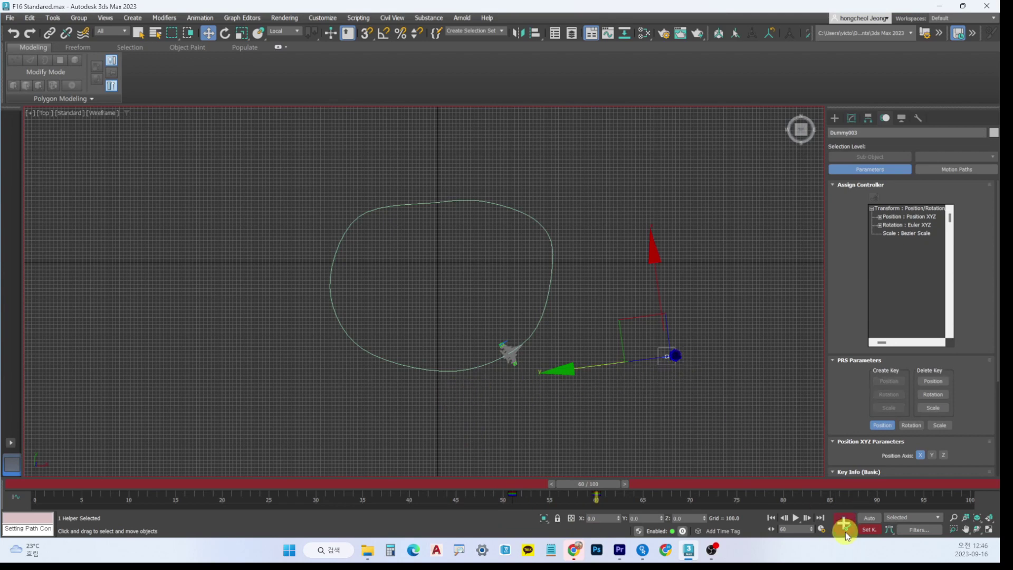
Step: Scrub around frame 60 to review the missile's flight away from the F16
click(614, 495)
drag(602, 485, 596, 507)
key(w)
scroll(492, 395, up, 5)
key(w)
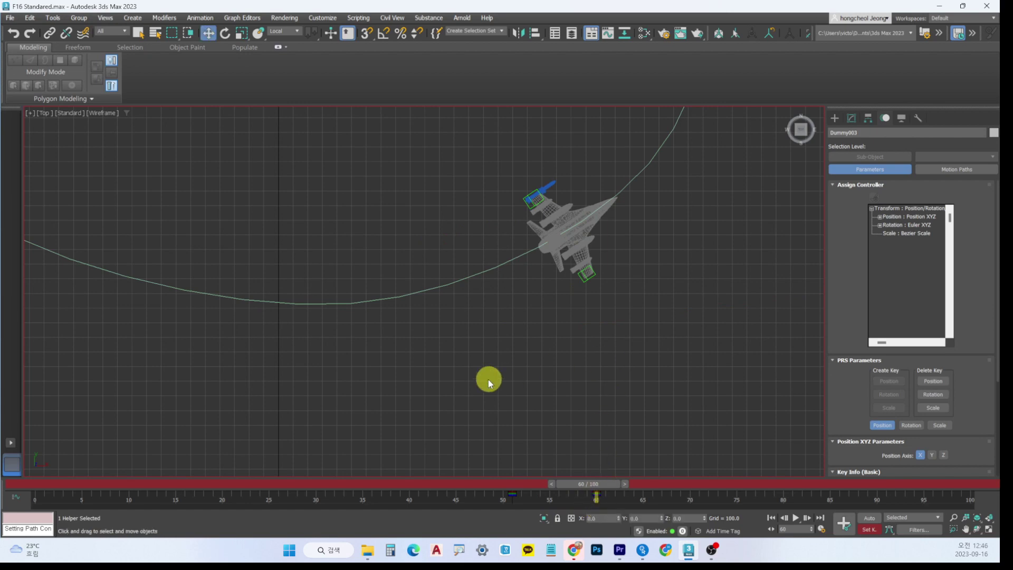
scroll(489, 379, down, 7)
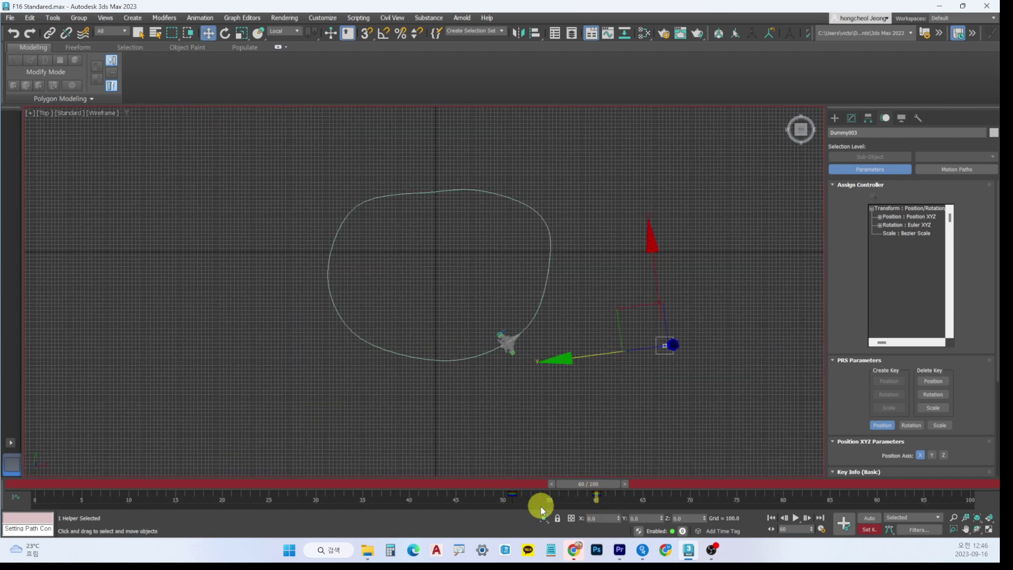
Step: Return the animation to frame 0 and turn off Set Key mode
drag(591, 480, 70, 463)
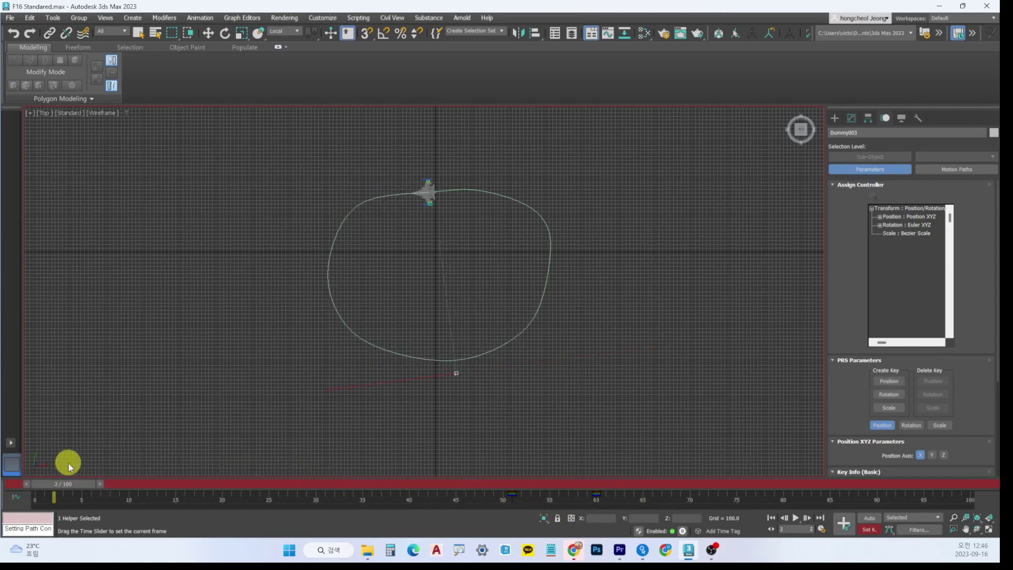
key(w)
alt+middle_drag(158, 432, 242, 381)
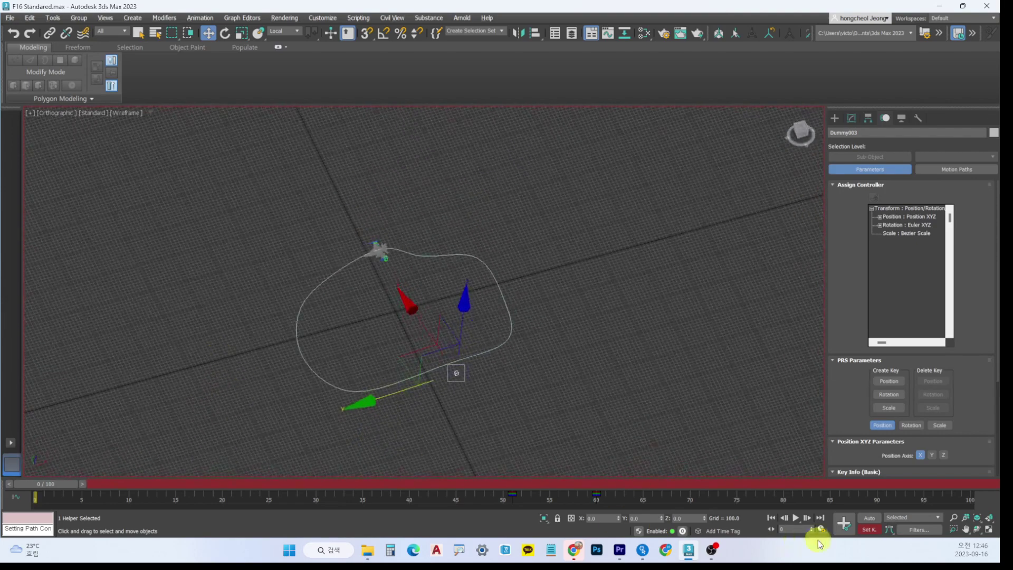
click(868, 530)
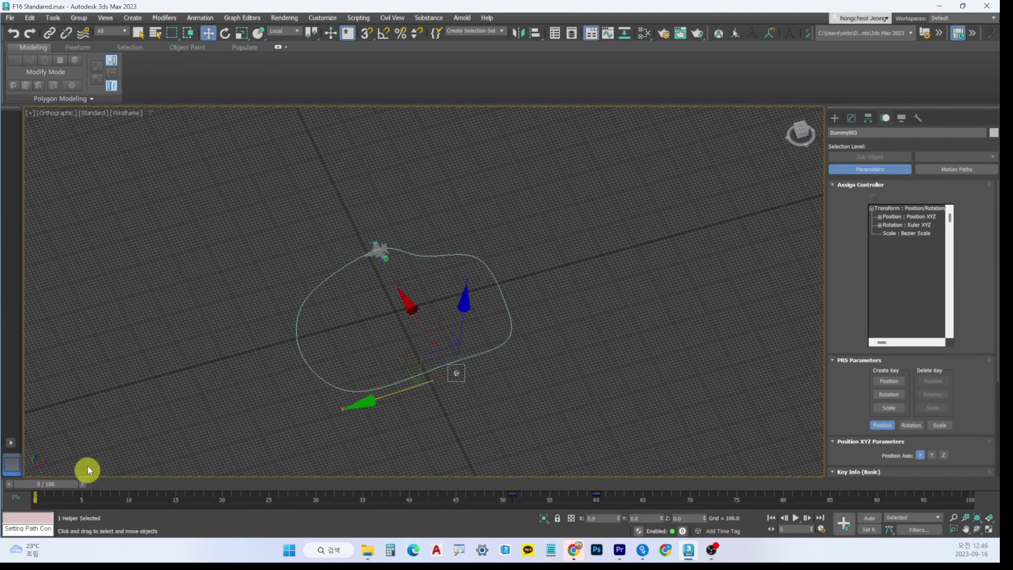
Step: Create a standard Target camera in the Top view, outside the loop ahead of the F16's nose, aimed at the F16
key(t)
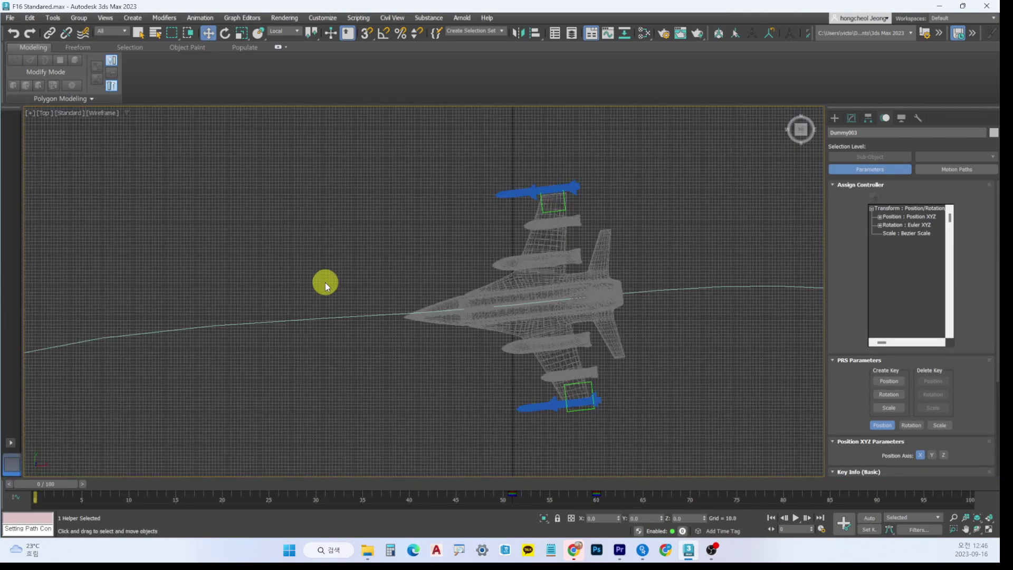
scroll(438, 310, down, 6)
middle_drag(421, 316, 593, 242)
click(834, 121)
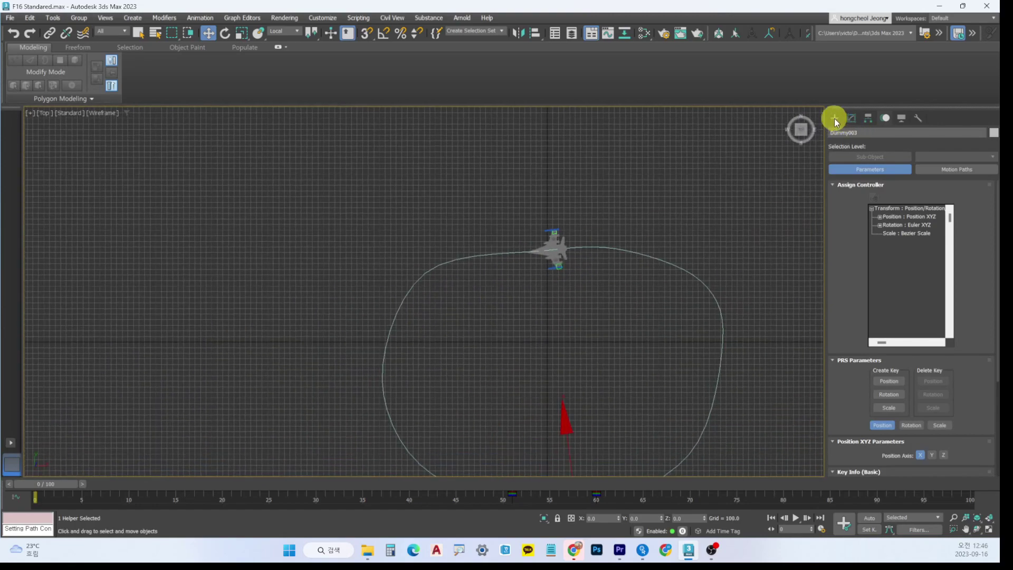
click(872, 135)
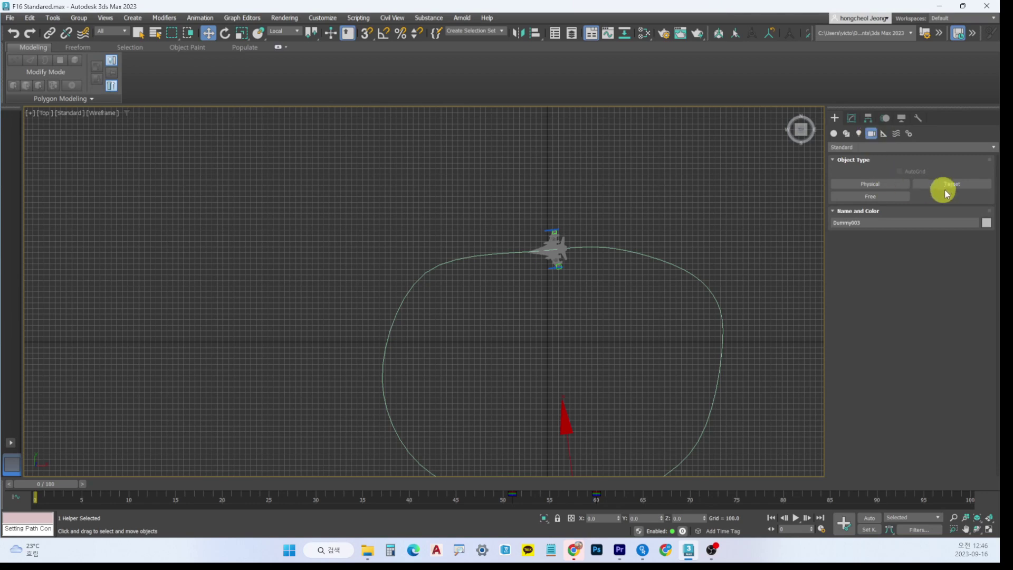
click(951, 187)
drag(261, 276, 544, 253)
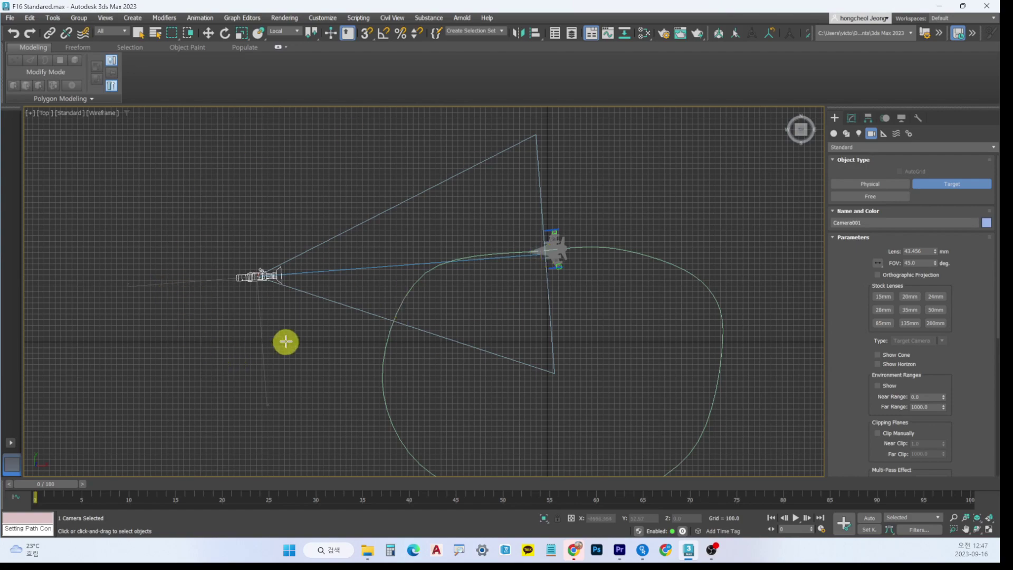
Step: Show the four-view layout and switch the Left view to Camera001
key(alt+w)
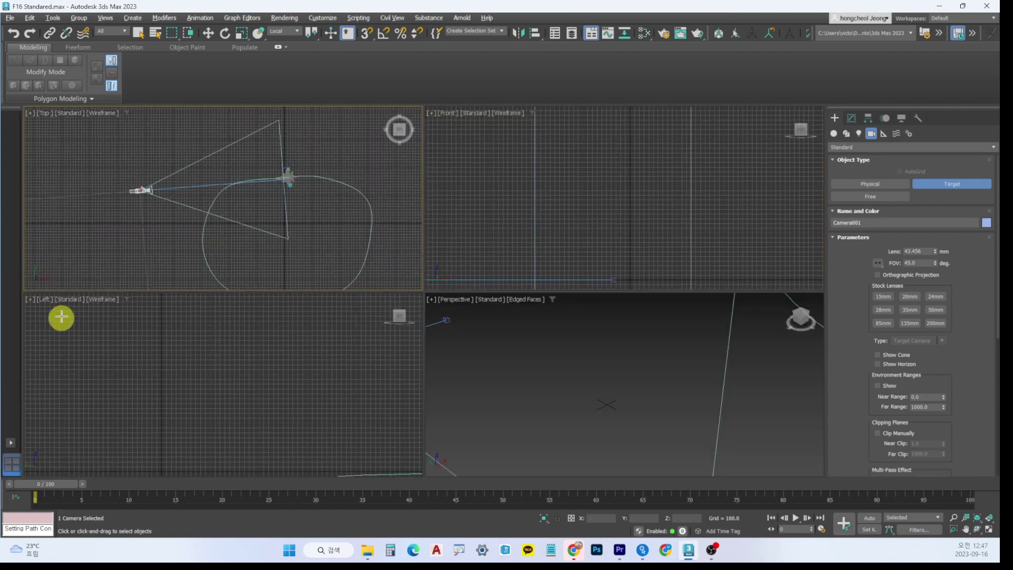
click(45, 299)
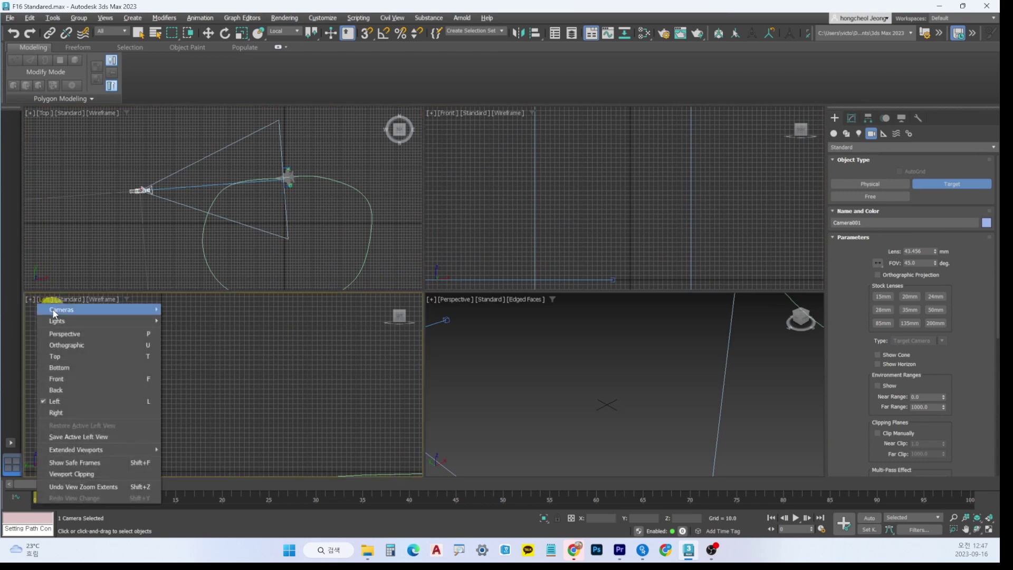
click(190, 312)
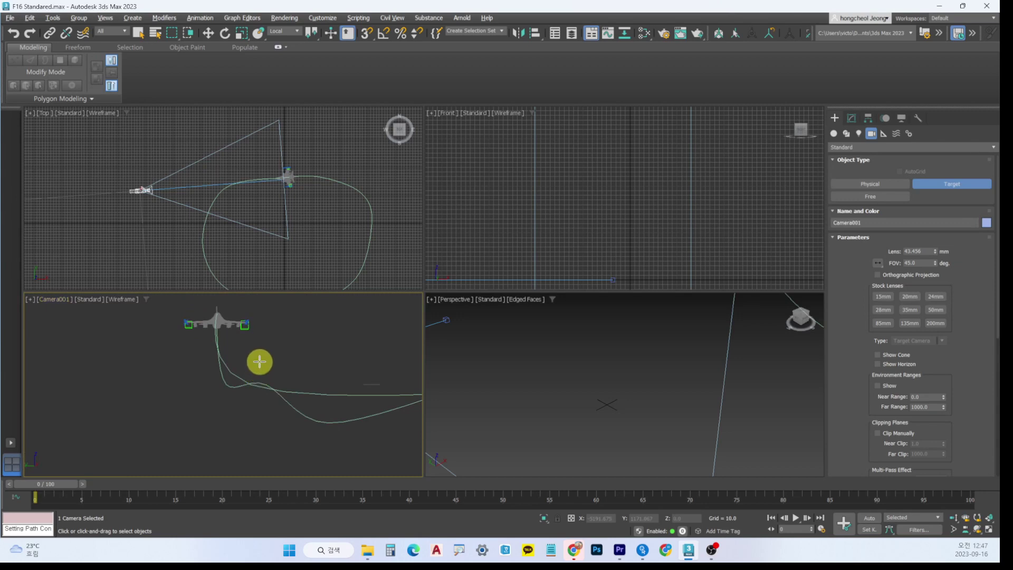
Step: Advance to frame 28 and create a second Target camera in the Top view, below the looping path and aimed at the F16
drag(49, 482, 305, 515)
middle_drag(264, 264, 209, 206)
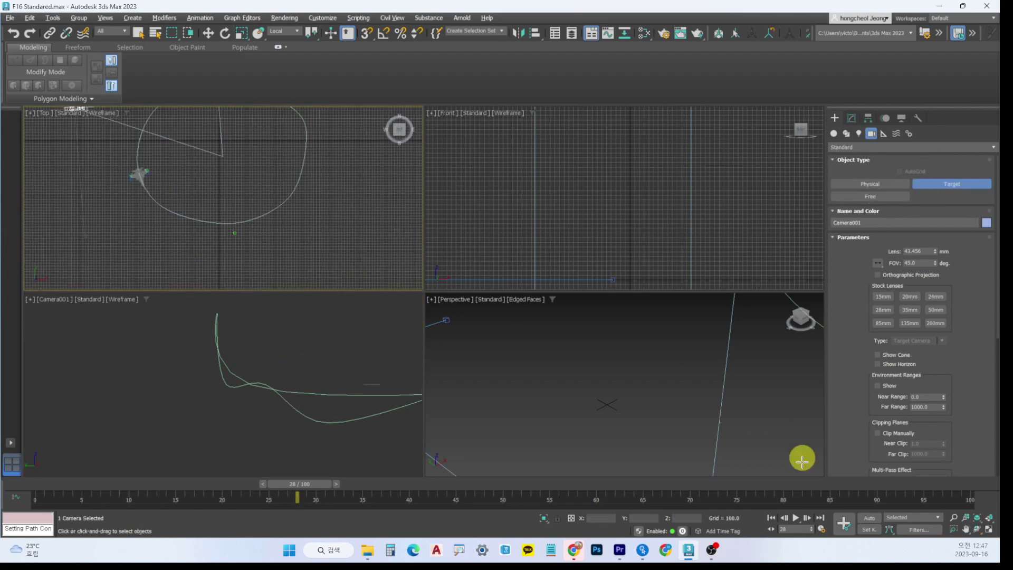
drag(208, 262, 142, 181)
key(w)
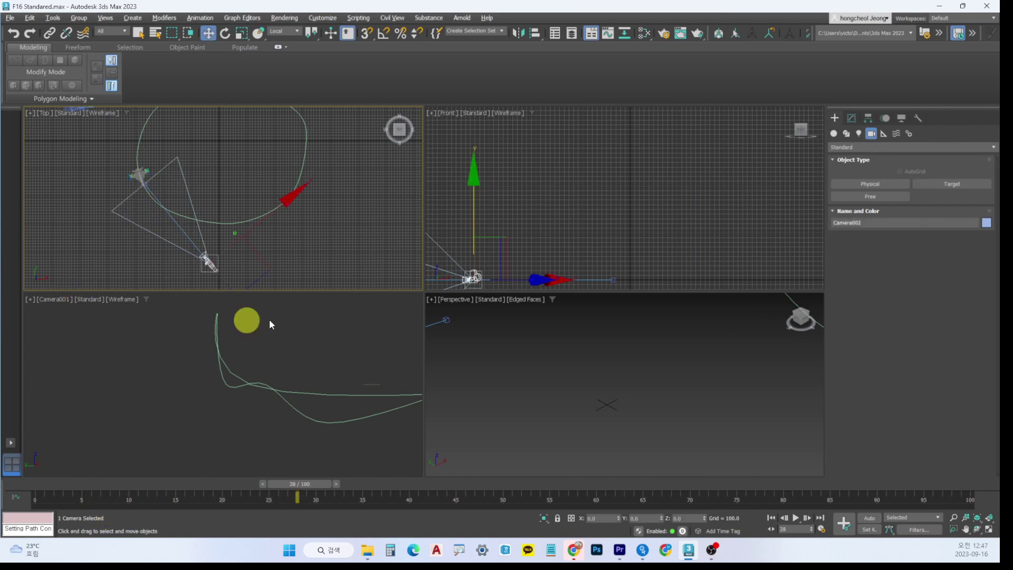
Step: Switch the Perspective view to Camera002
click(459, 301)
mouse_move(469, 309)
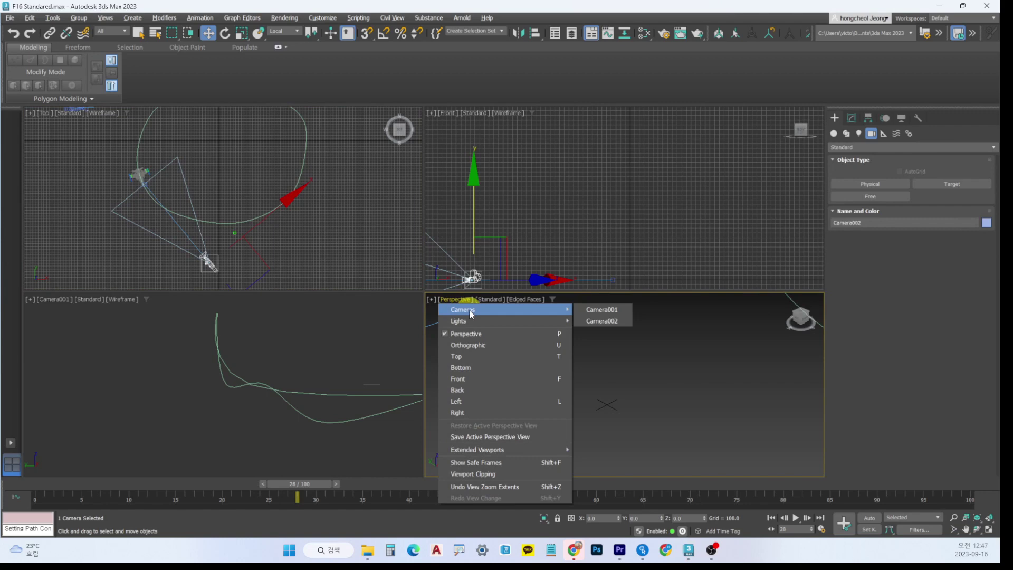
click(603, 321)
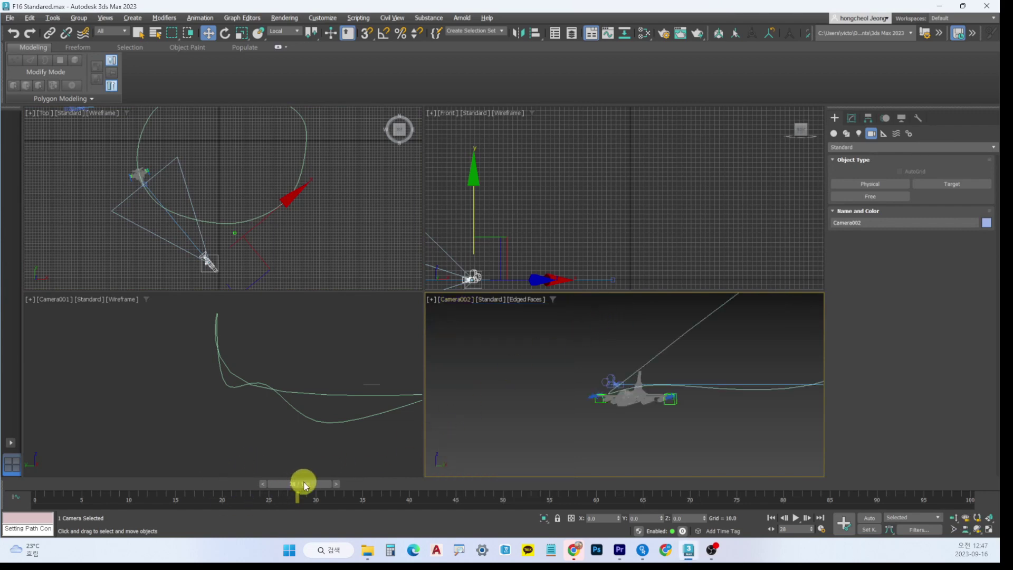
Step: Advance to frame 30 and turn on Set Key mode
drag(305, 484, 323, 538)
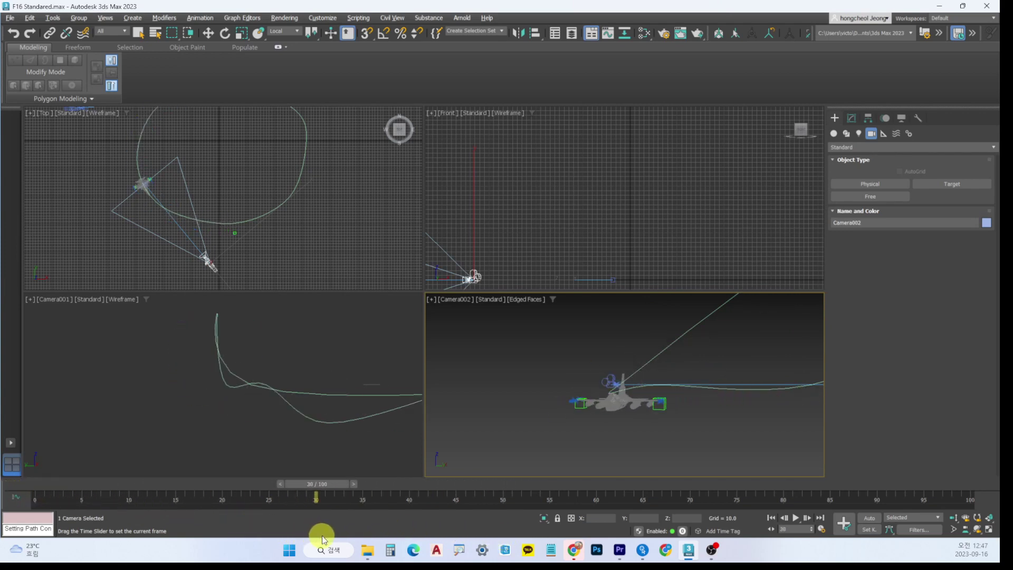
key(w)
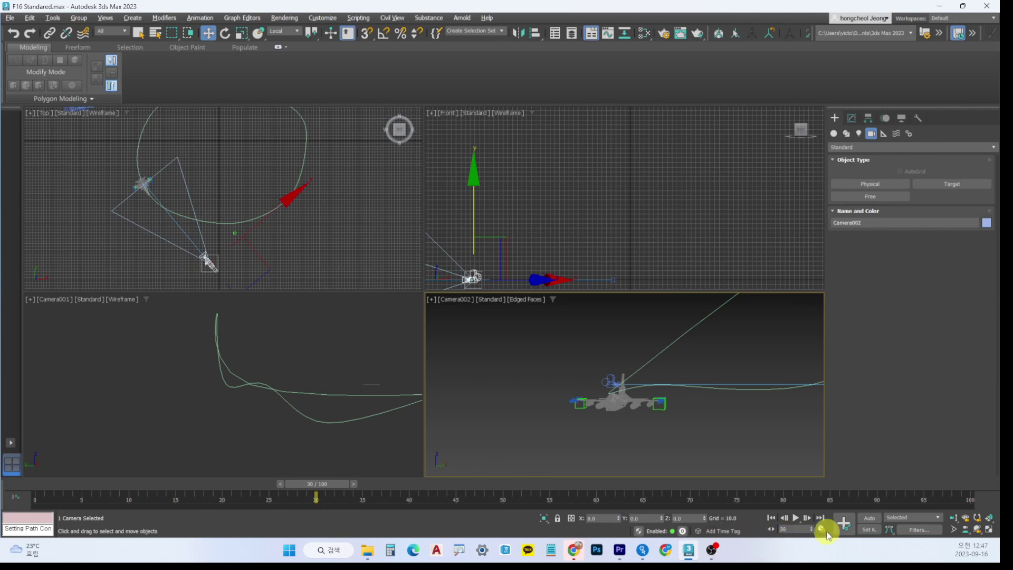
click(869, 530)
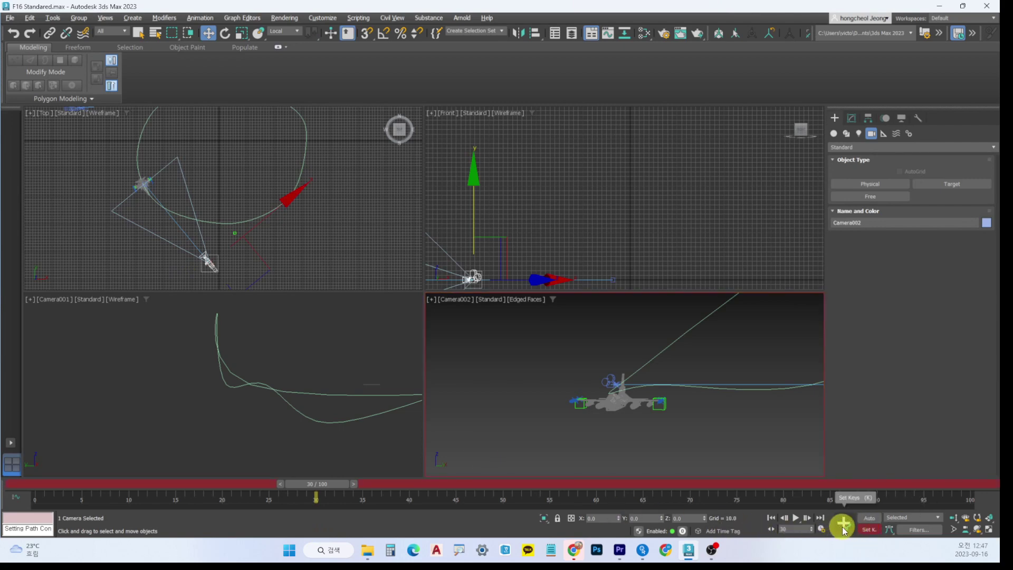
Step: Select Camera002's target in the Top view and set a key for it at frame 30
scroll(189, 220, up, 6)
middle_drag(70, 179, 191, 198)
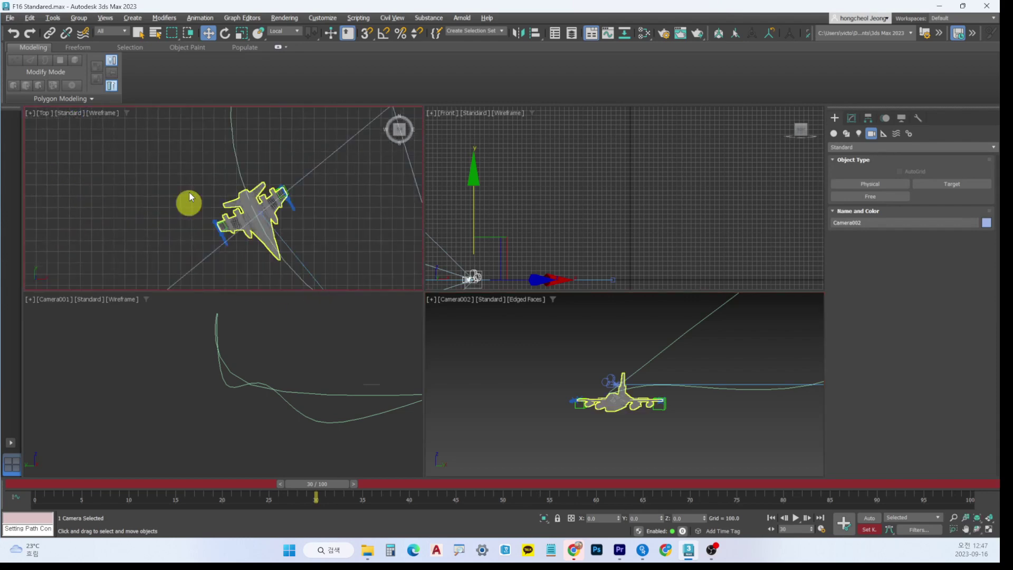
scroll(268, 244, up, 3)
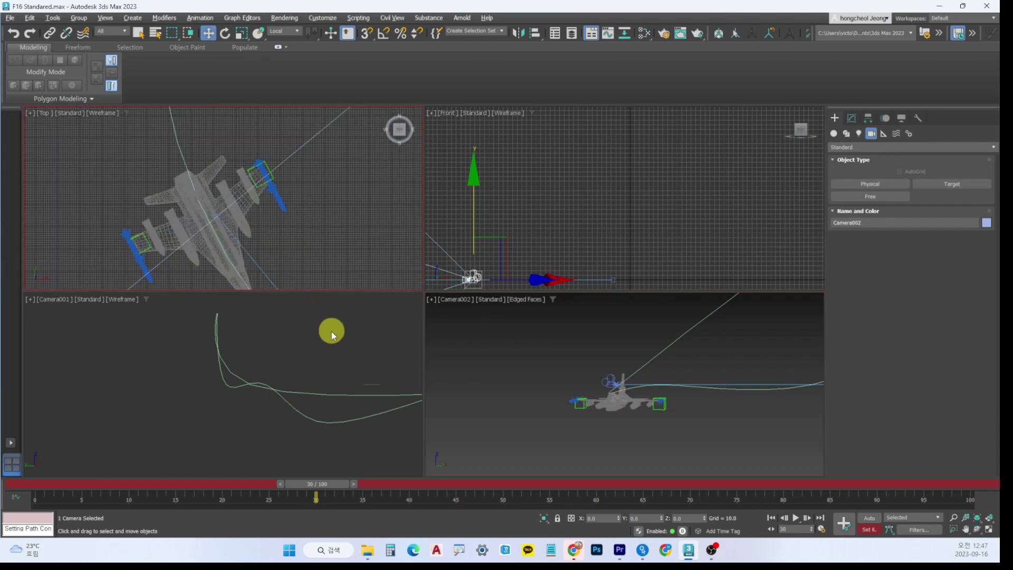
scroll(271, 259, down, 5)
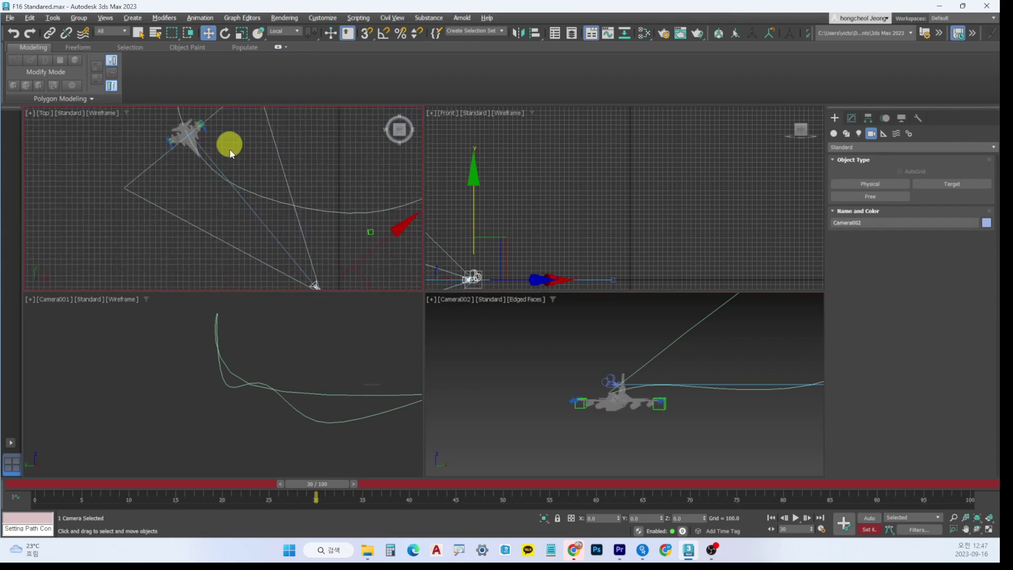
scroll(186, 143, up, 8)
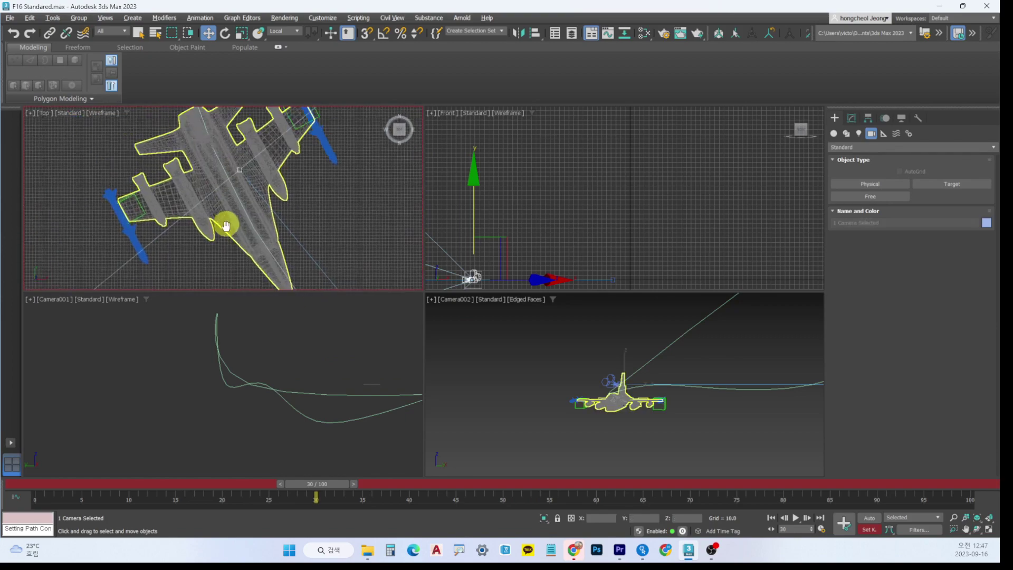
middle_drag(248, 224, 306, 150)
click(250, 211)
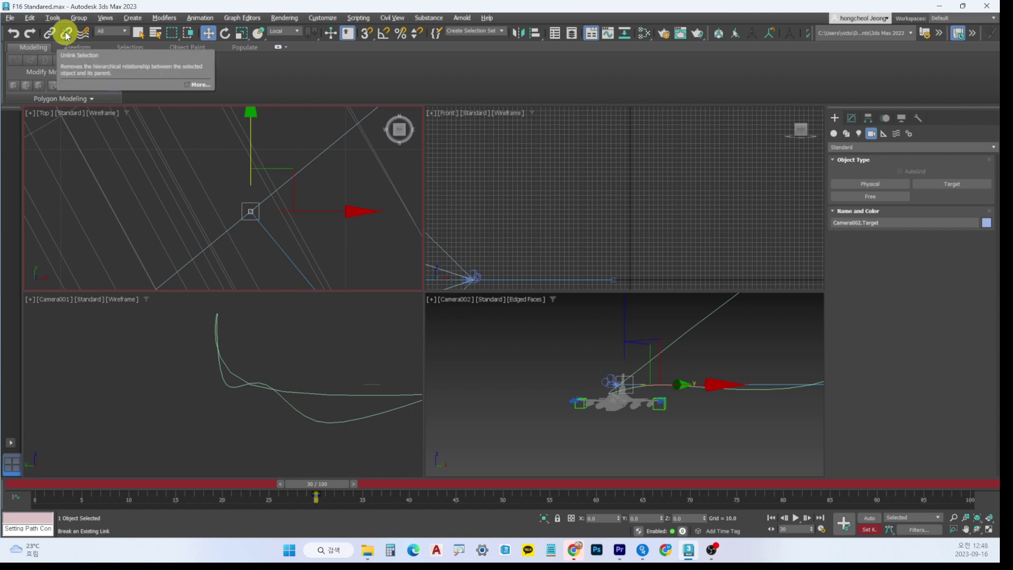
Step: At frame 58, move Camera002's target onto the F16 in the Top view and set a key
scroll(276, 215, down, 10)
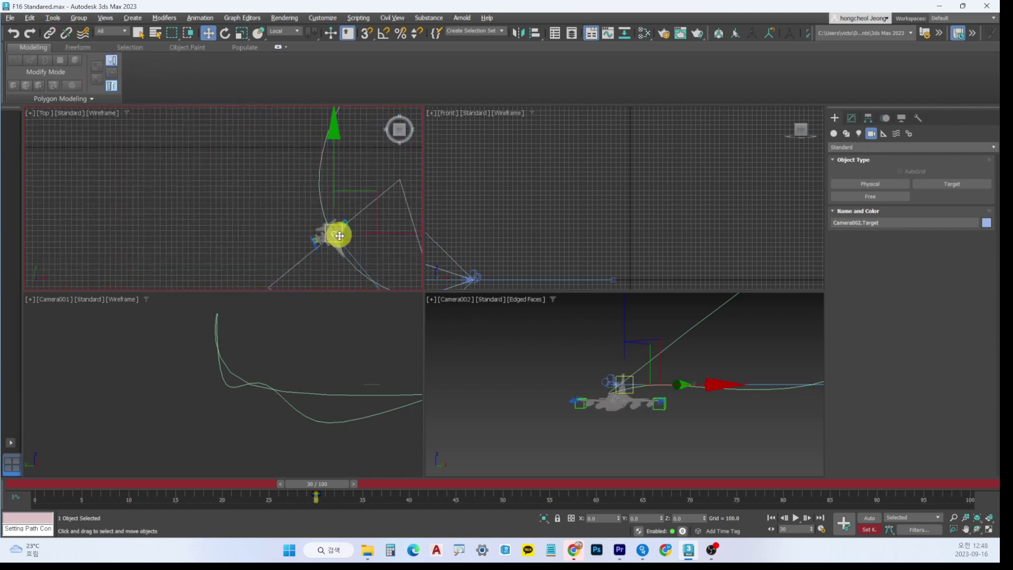
middle_drag(339, 232, 233, 154)
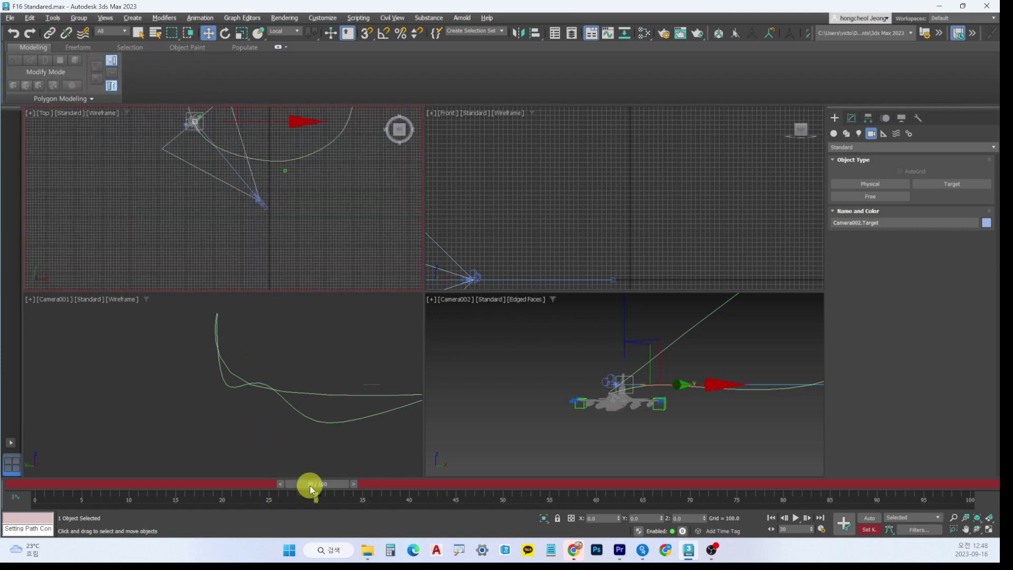
drag(310, 483, 577, 484)
key(w)
middle_drag(272, 187, 287, 236)
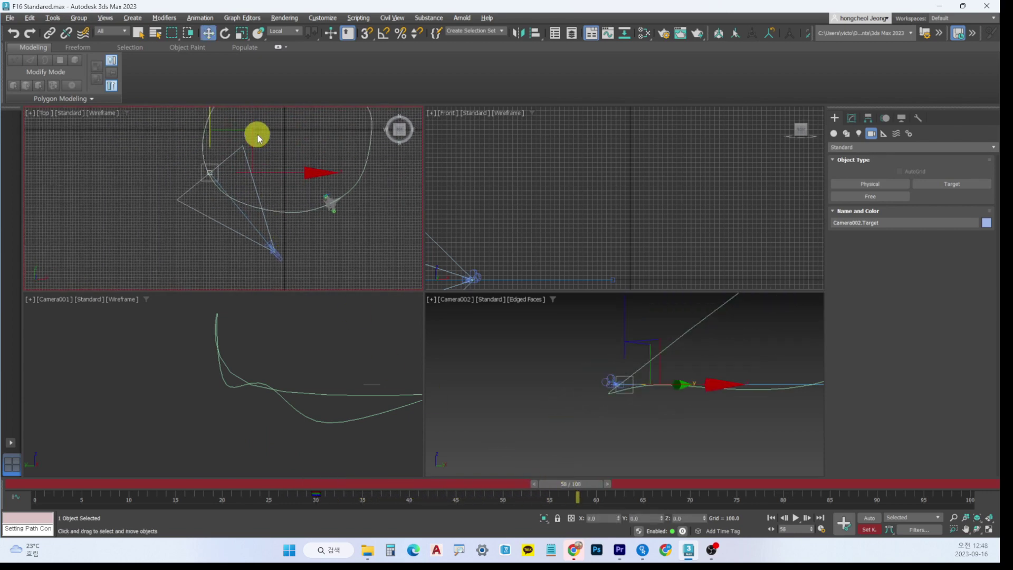
drag(251, 131, 370, 166)
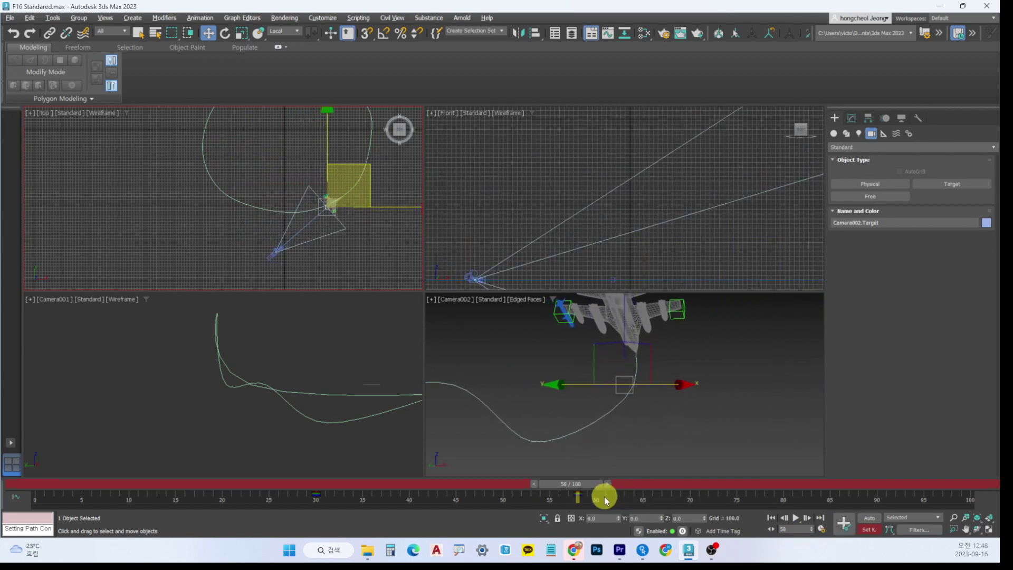
drag(570, 489, 576, 519)
key(w)
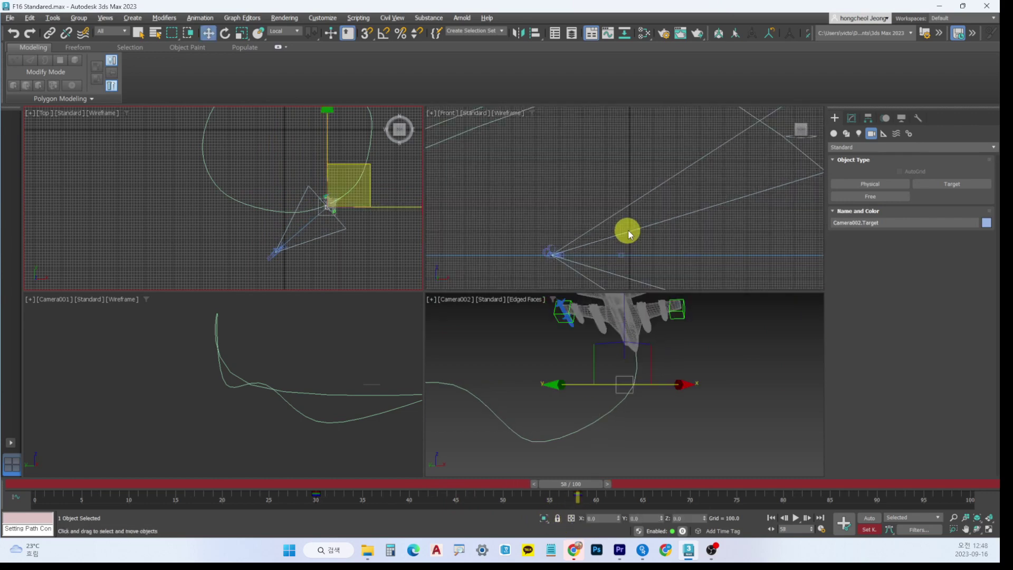
Step: At frame 47, raise Camera002's target in the Front view to just above the F16 and set a key
middle_click(627, 229)
key(z)
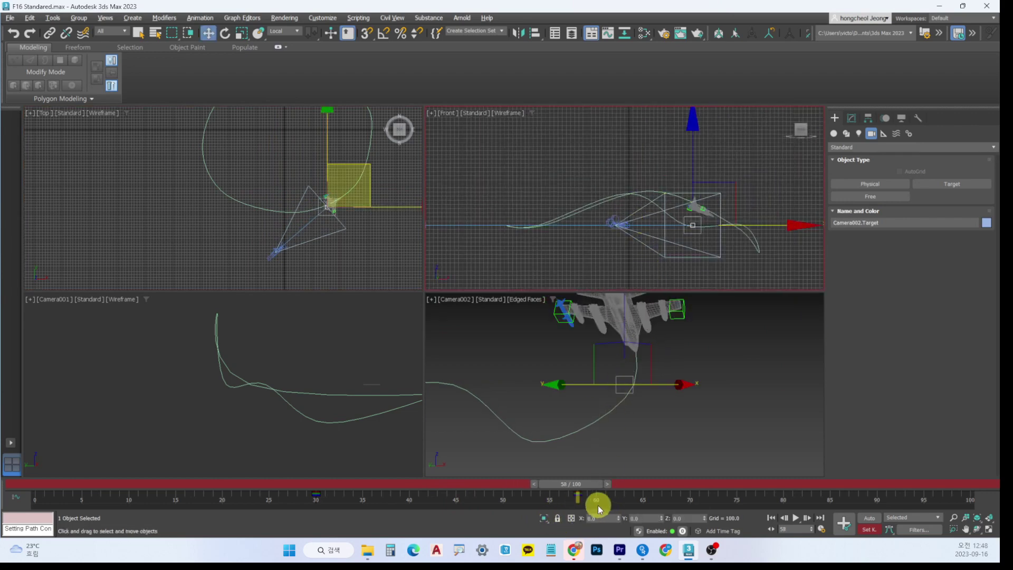
drag(576, 484, 475, 484)
scroll(647, 191, up, 2)
scroll(646, 187, down, 2)
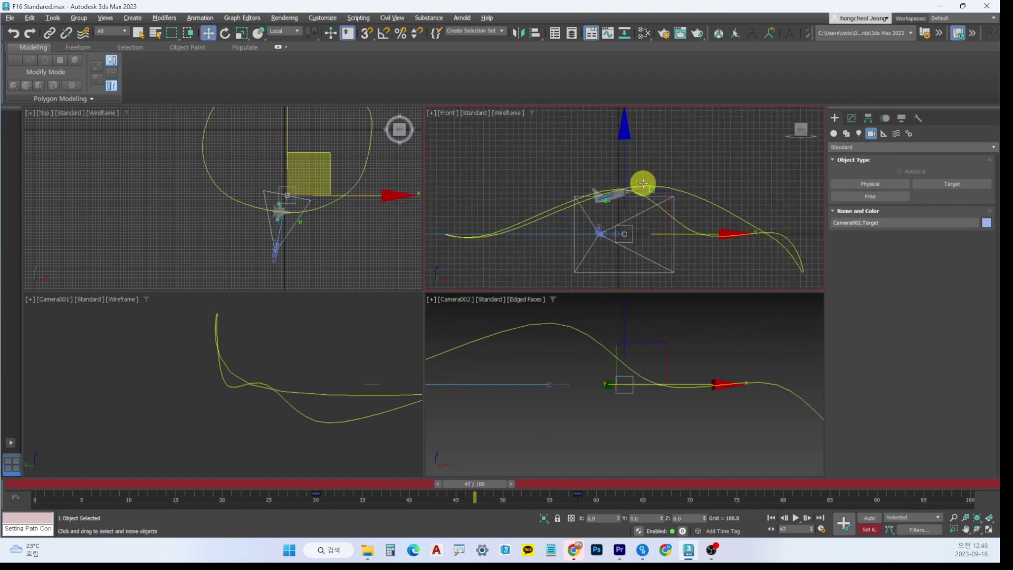
drag(626, 141, 621, 84)
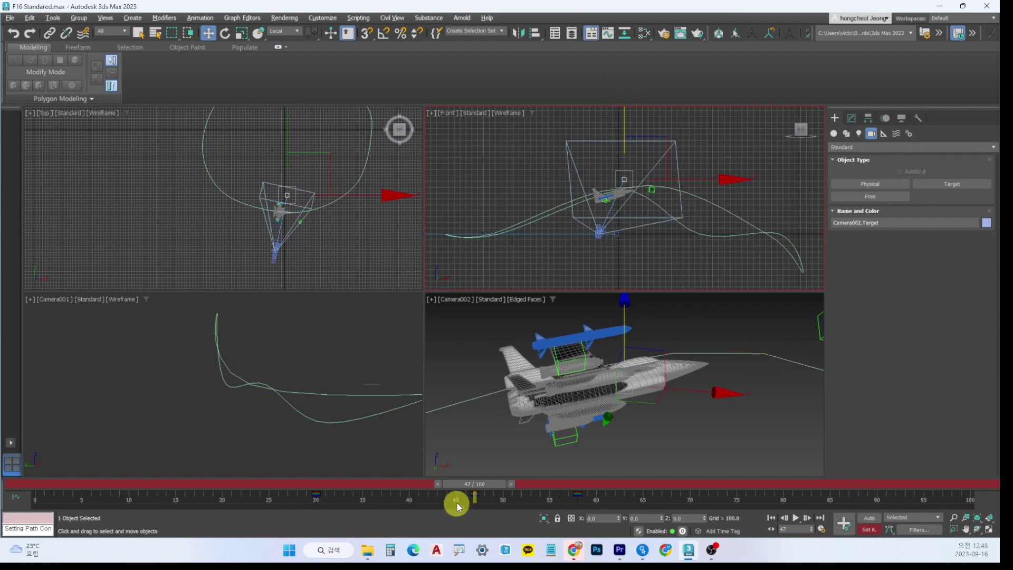
Step: Scrub the flight to frame 87 and open Render Setup for the Camera001 view
drag(482, 489, 850, 560)
key(w)
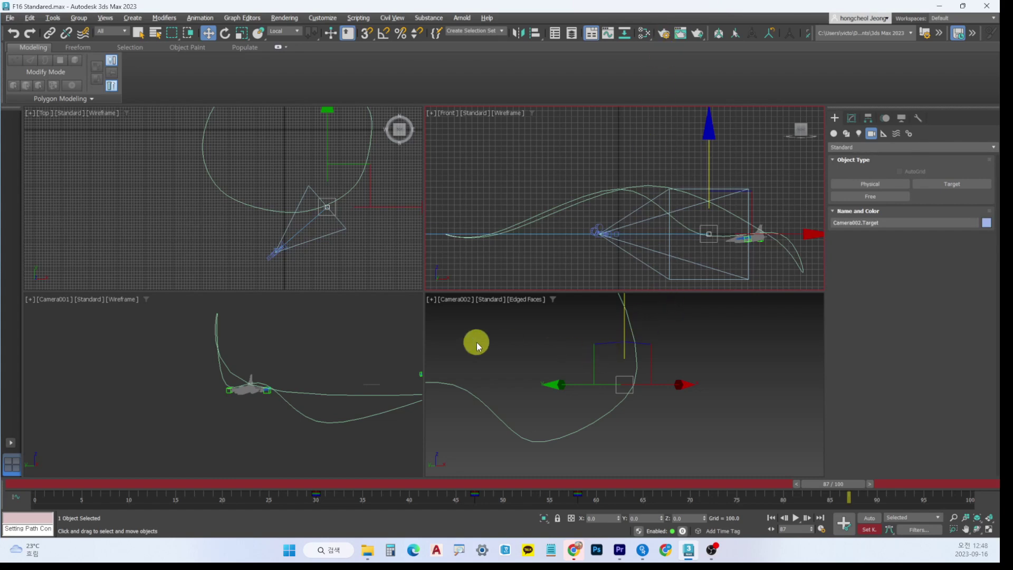
click(666, 35)
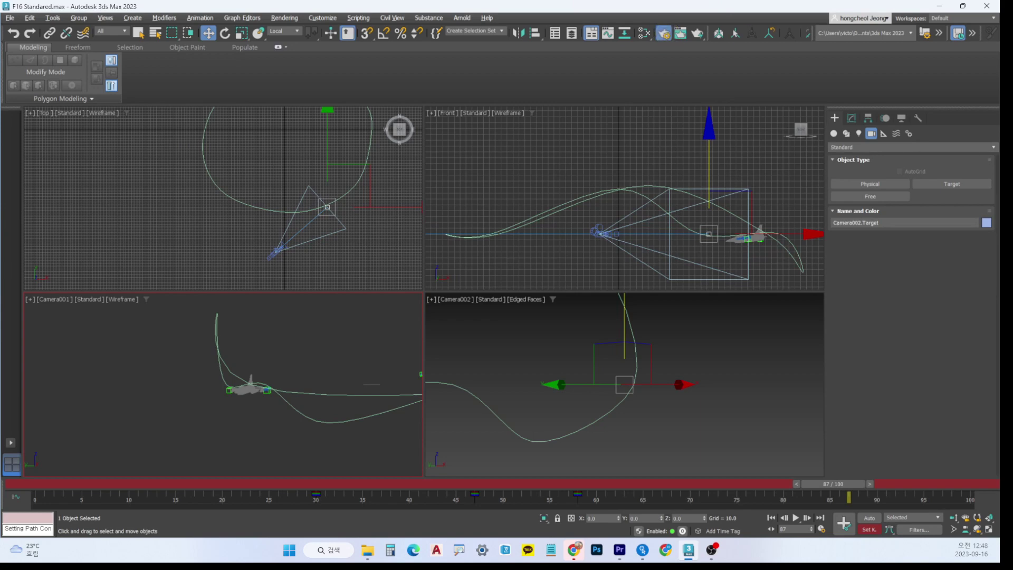
drag(559, 146, 503, 111)
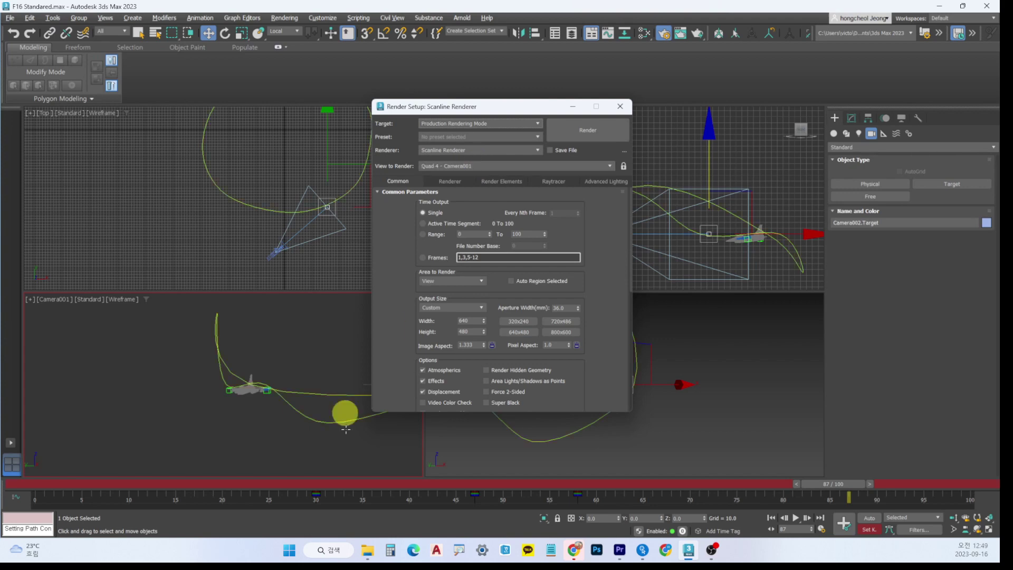
Step: Scrub back to frame 25 and set the render time output to the range 0 to 25
drag(827, 497, 235, 517)
drag(481, 106, 615, 119)
drag(211, 484, 268, 490)
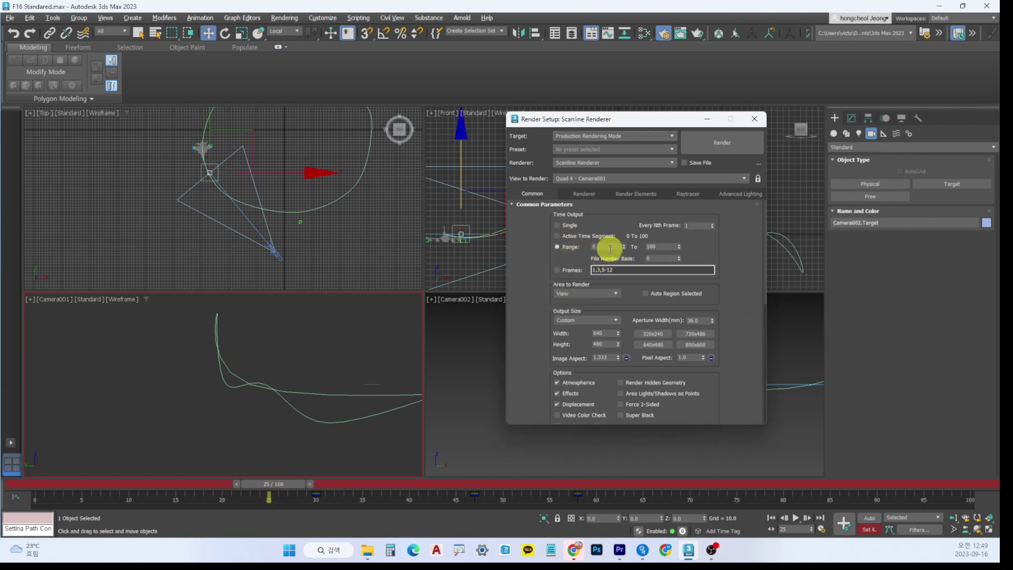
key(Tab)
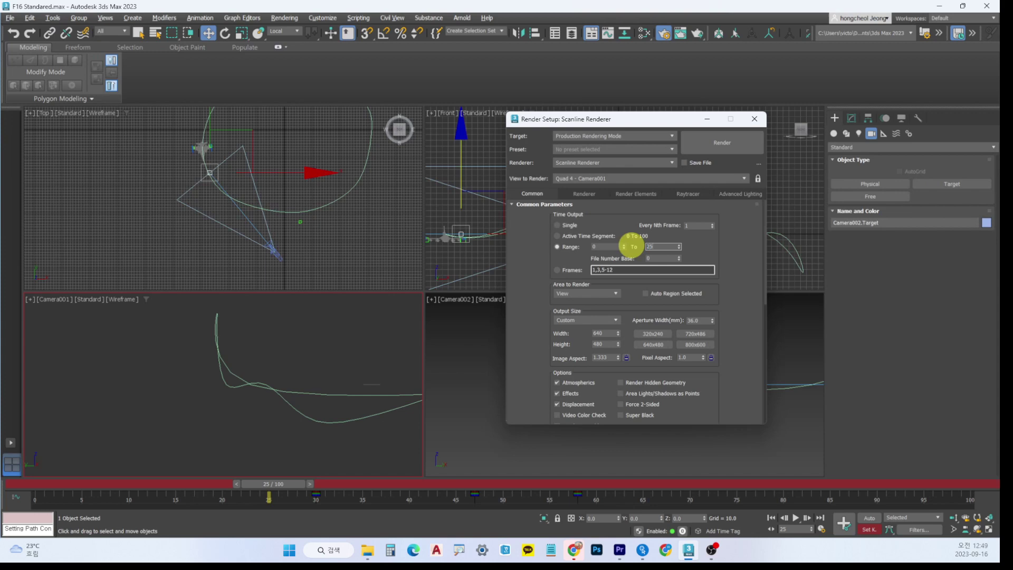
Step: Specify a render output file named 비행기_카메라01_ in the renderoutput folder and list the file formats
scroll(677, 285, down, 5)
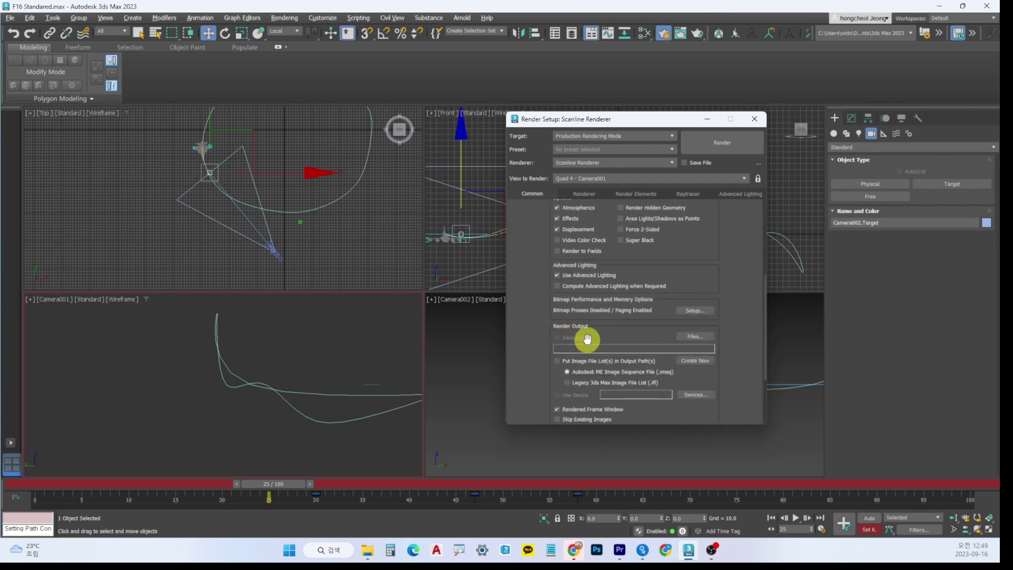
click(694, 336)
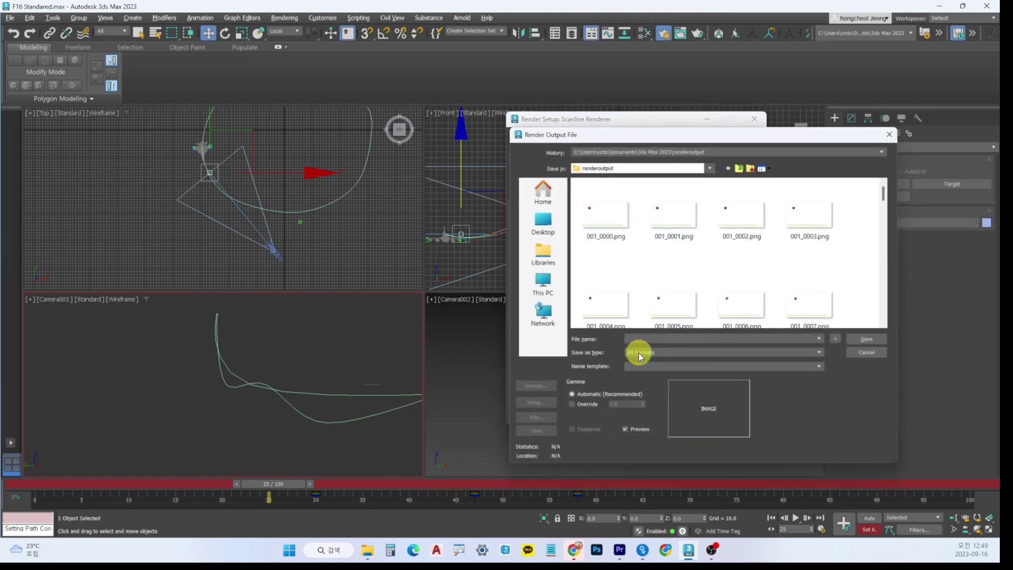
click(661, 352)
click(650, 339)
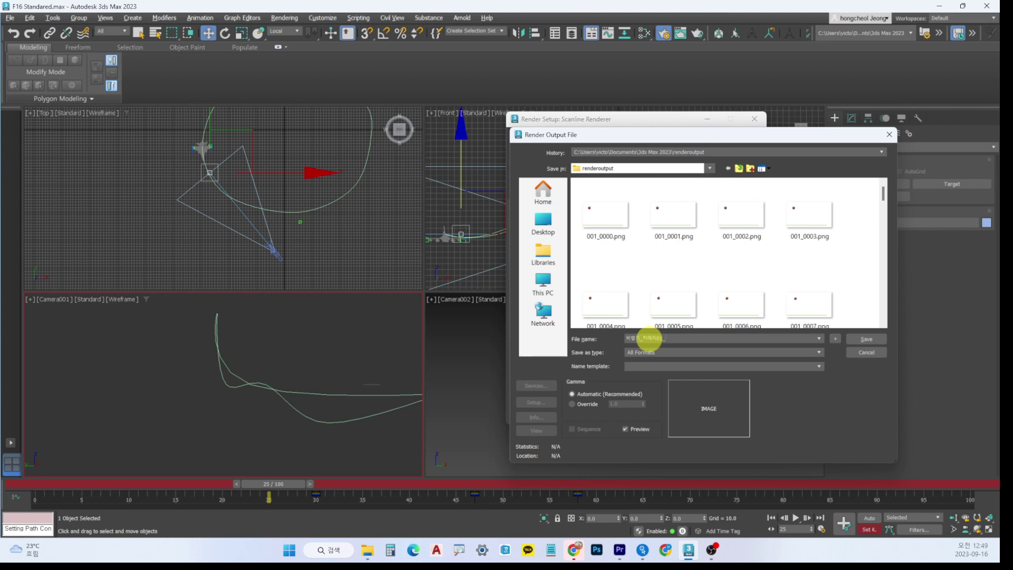
click(649, 351)
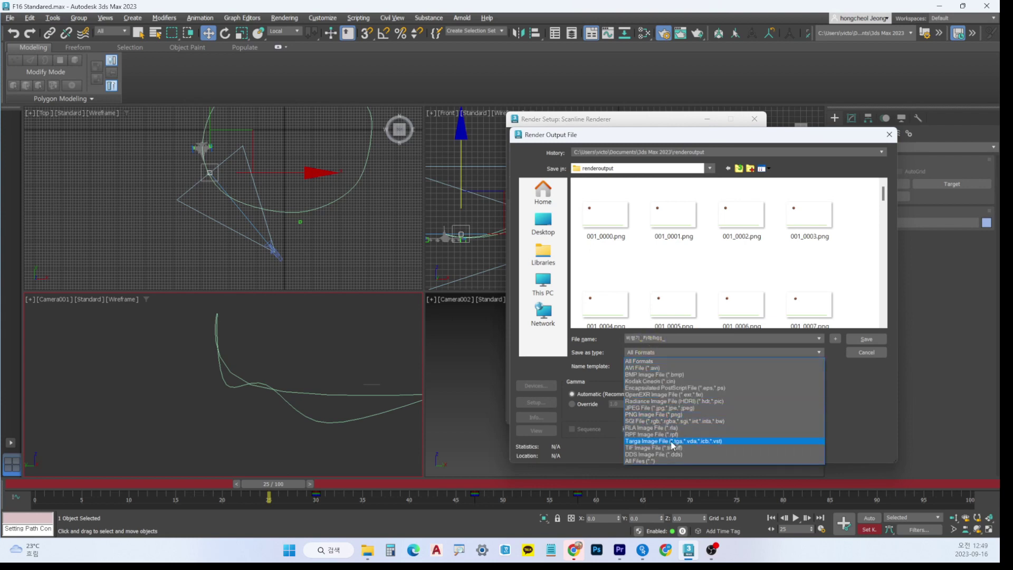